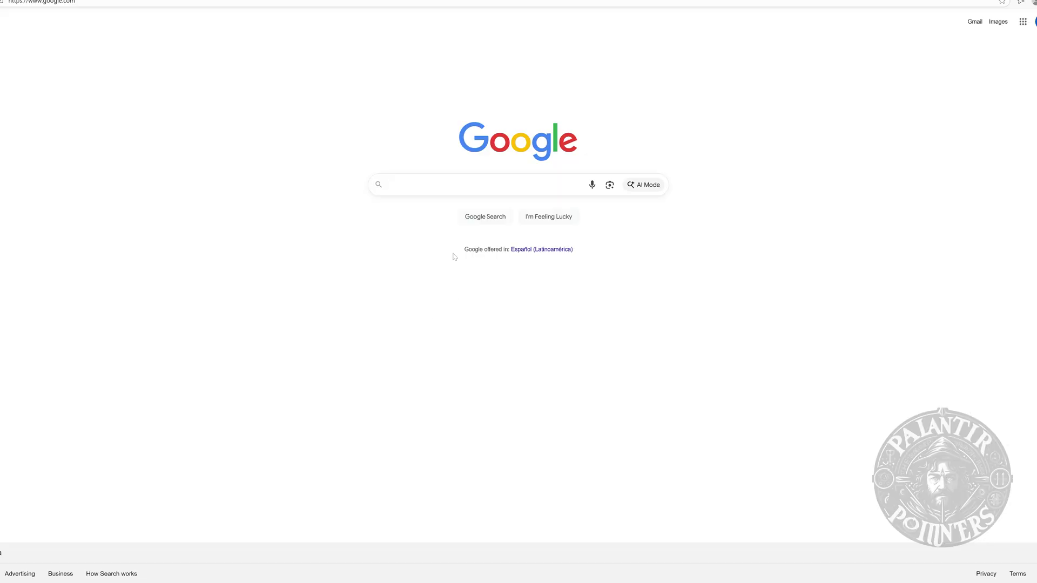
# - Run a Google search for 'age of the ring'
pyautogui.write('age of the ')
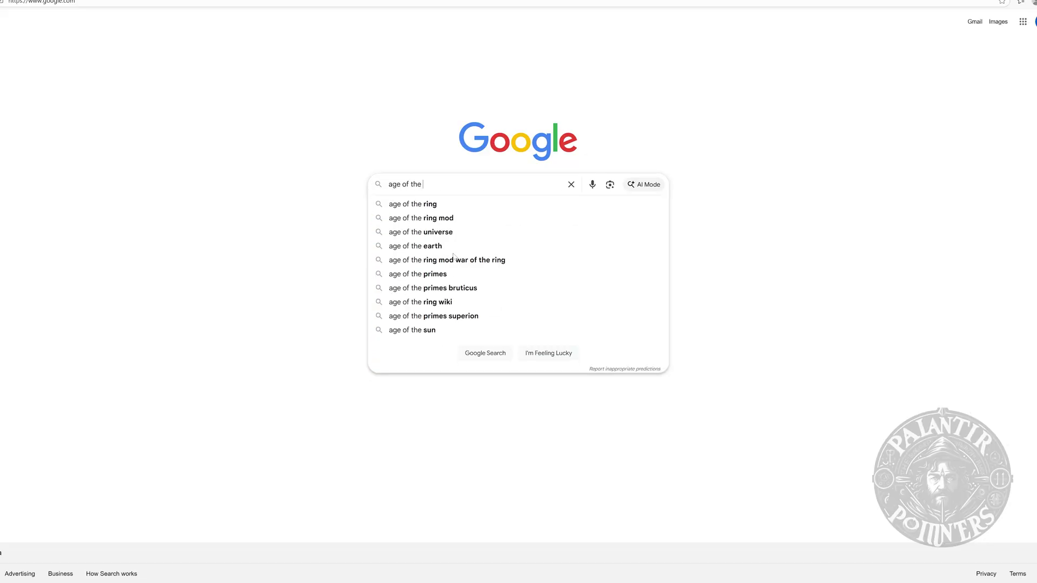
pyautogui.write('ring')
pyautogui.press('Return')
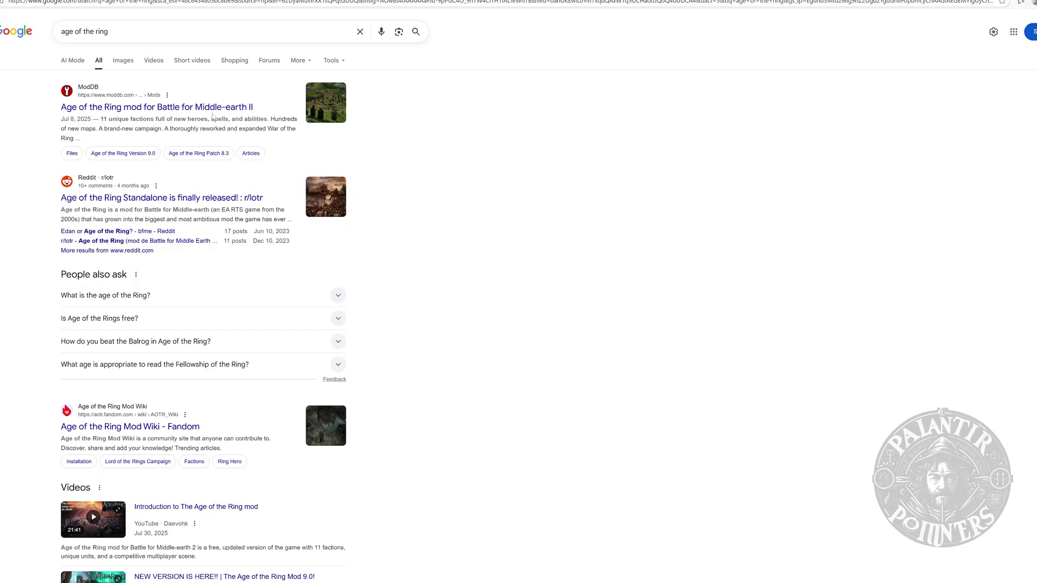
# - From the ModDB Age of the Ring page, download the Version 9.0 installer AotR_Standalone_9.0.0_Installer.zip
pyautogui.click(210, 108)
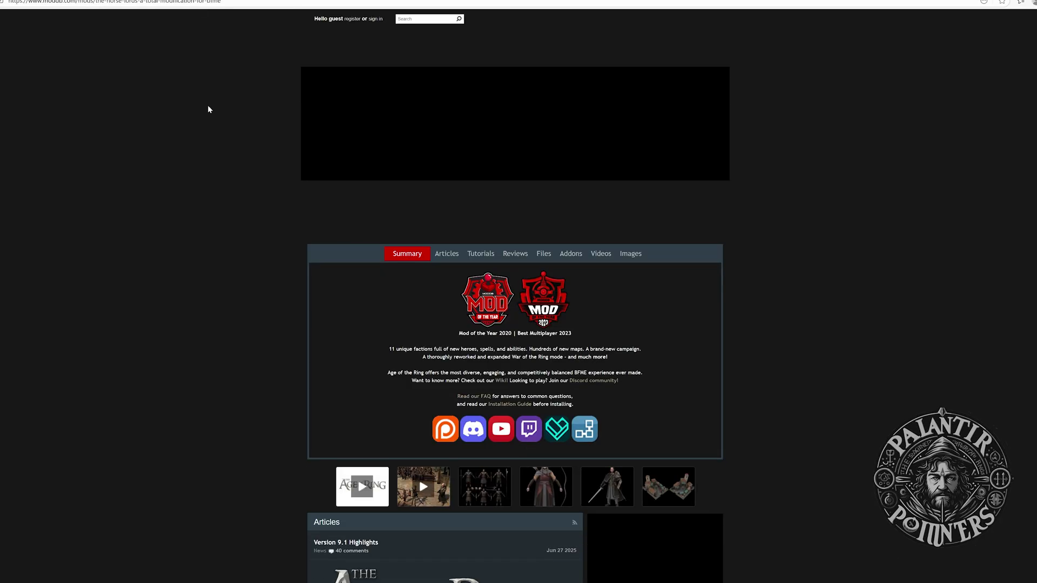
pyautogui.scroll(-5, 294, 183)
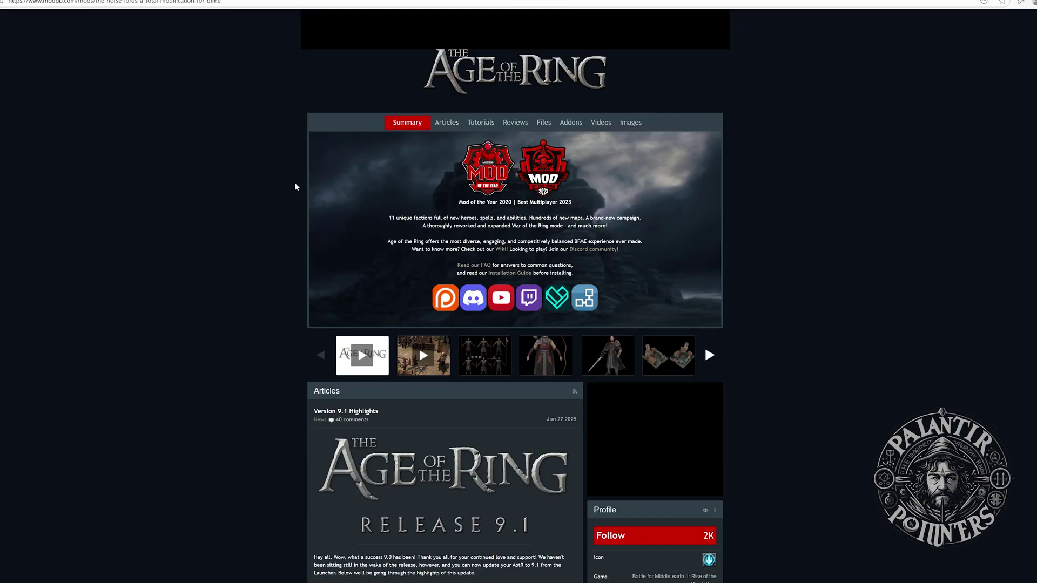
pyautogui.scroll(-7, 295, 182)
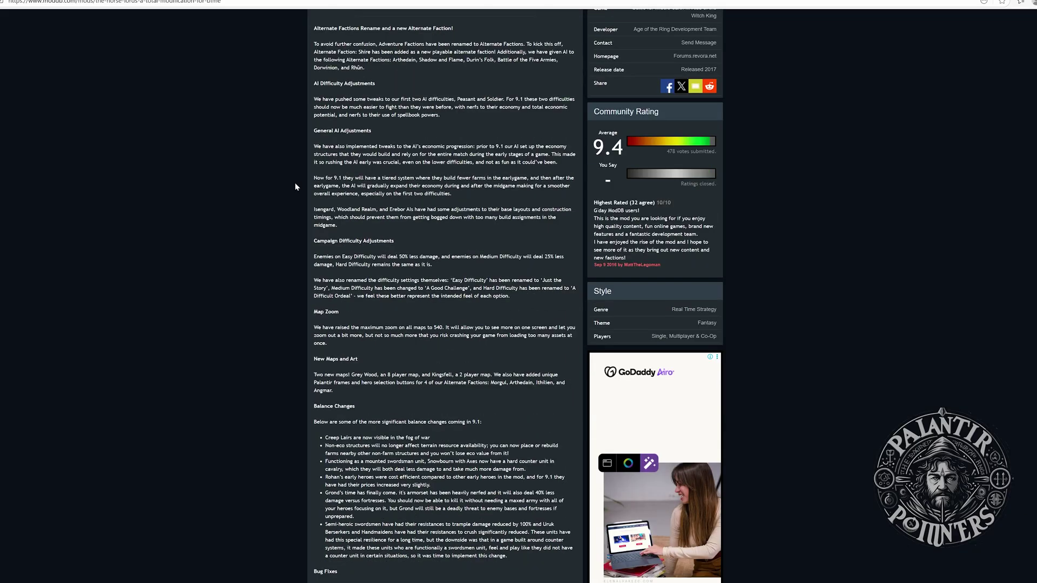
pyautogui.scroll(-10, 294, 186)
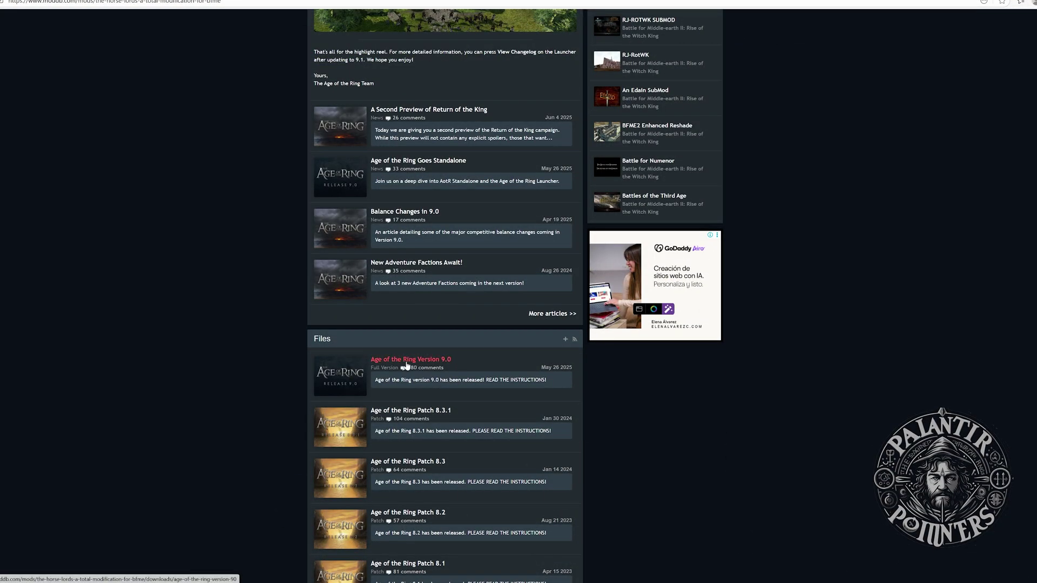
pyautogui.click(407, 360)
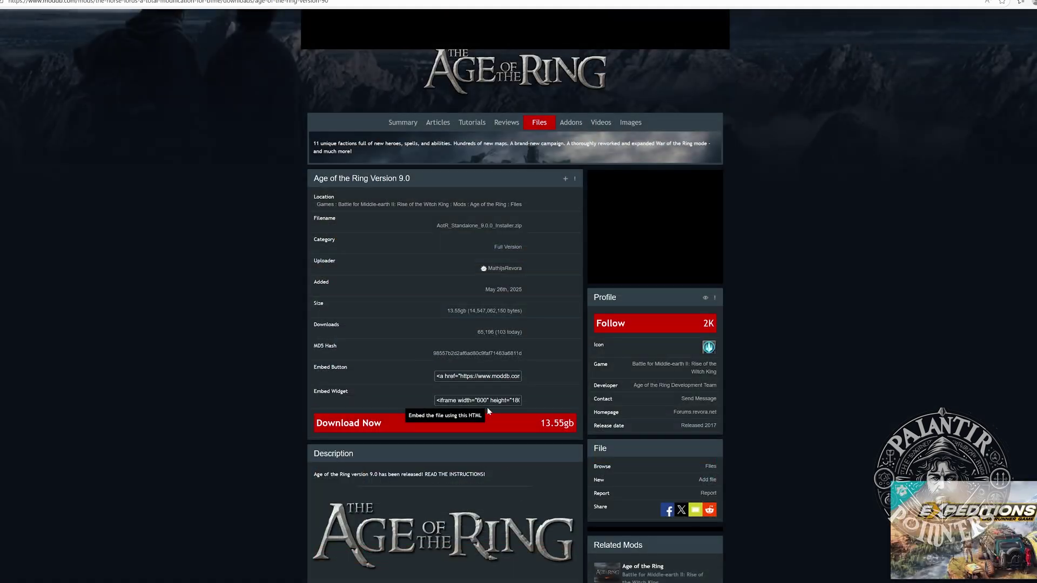
pyautogui.click(426, 423)
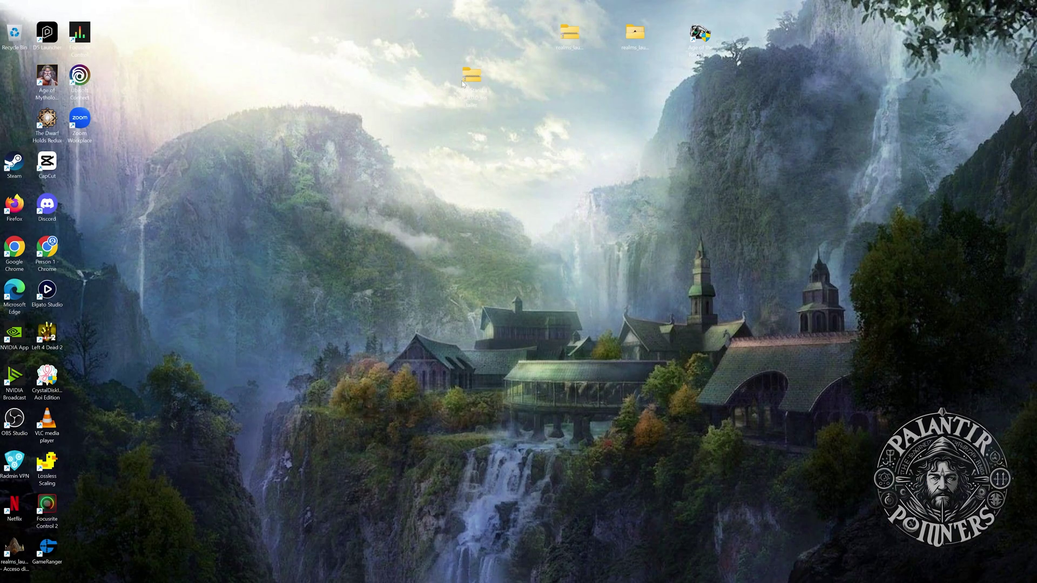
# - Extract AotR_Standalone_9.0.0_Installer.zip onto the desktop with WinRAR and open the extracted folder
pyautogui.rightClick(468, 82)
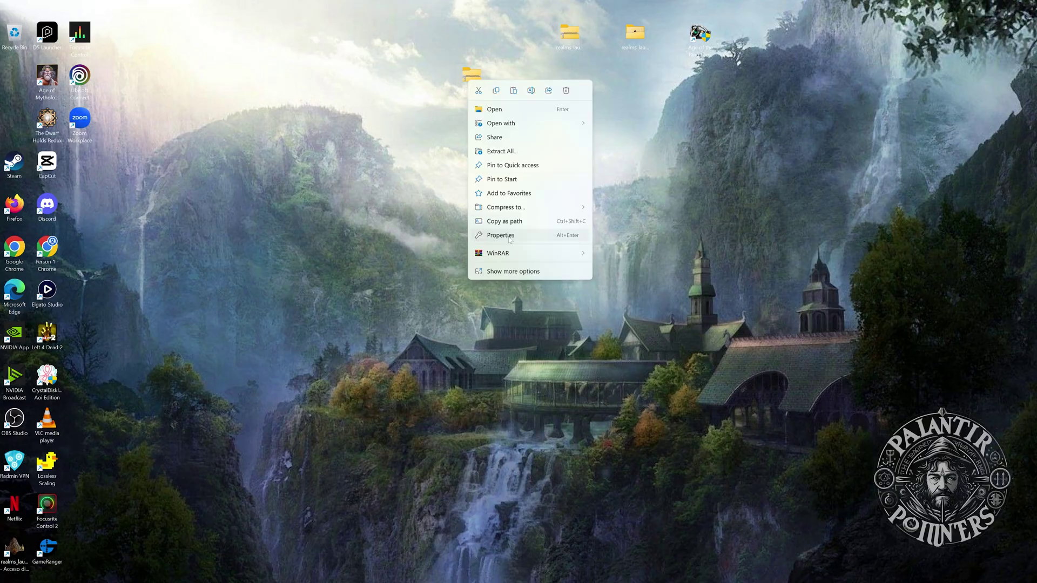
pyautogui.moveTo(522, 253)
pyautogui.click(632, 281)
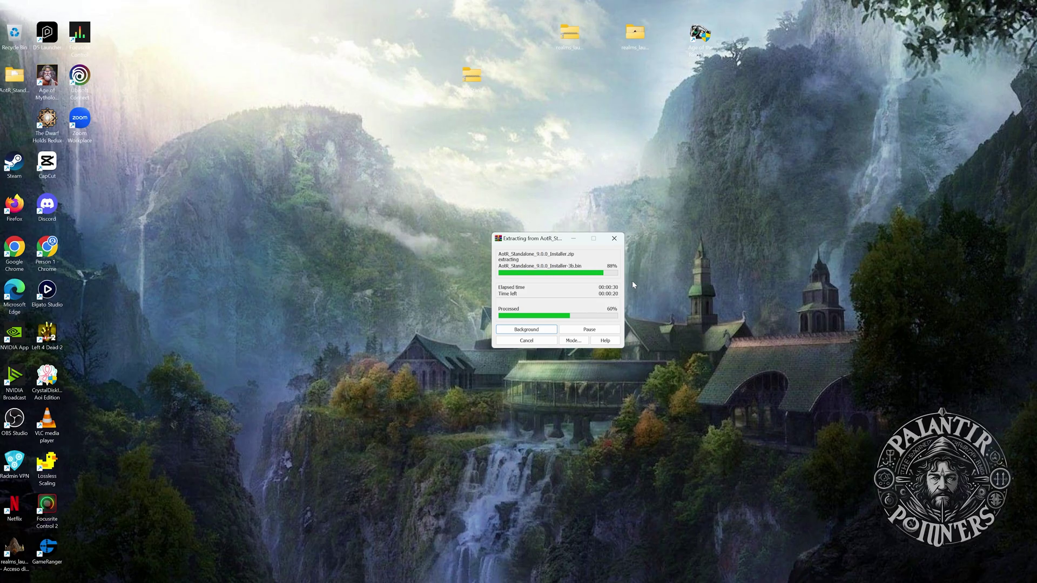
pyautogui.moveTo(14, 76); pyautogui.dragTo(602, 116)
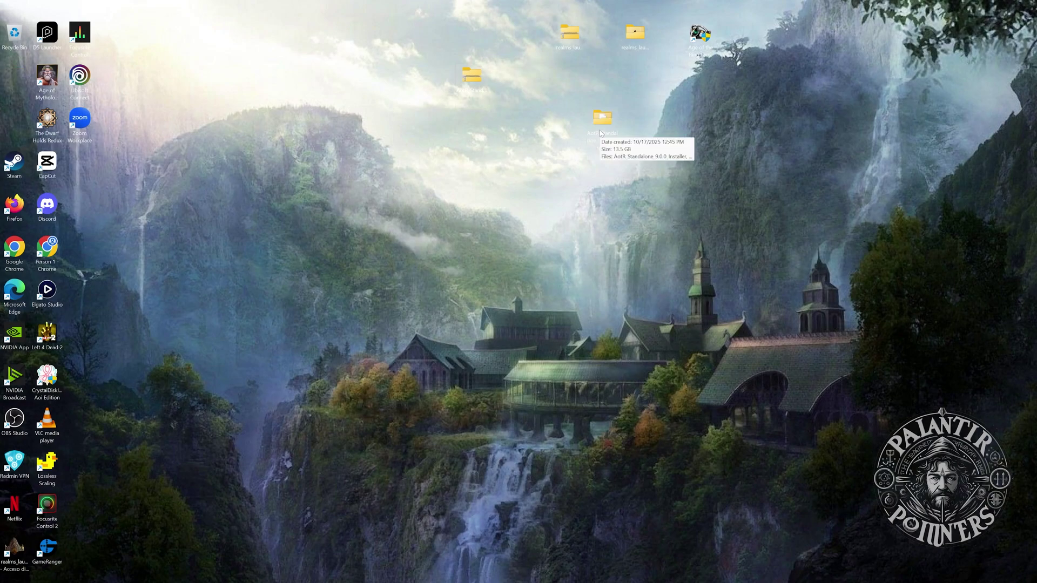
pyautogui.doubleClick(600, 134)
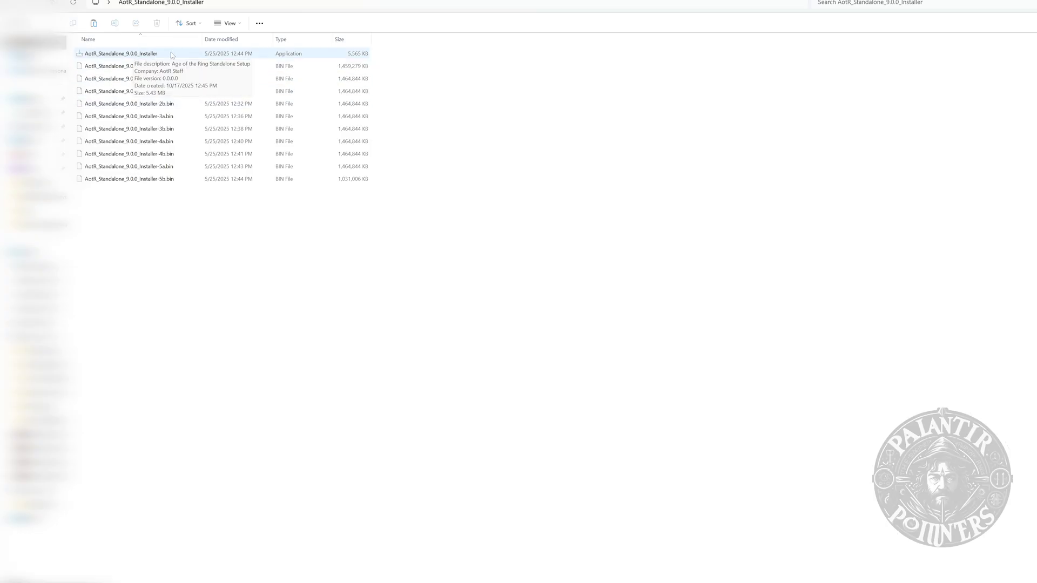
# - Run the installer as administrator, accept C:\AgeoftheRing and the Start Menu folder, then cancel setup
pyautogui.click(143, 55)
pyautogui.rightClick(143, 54)
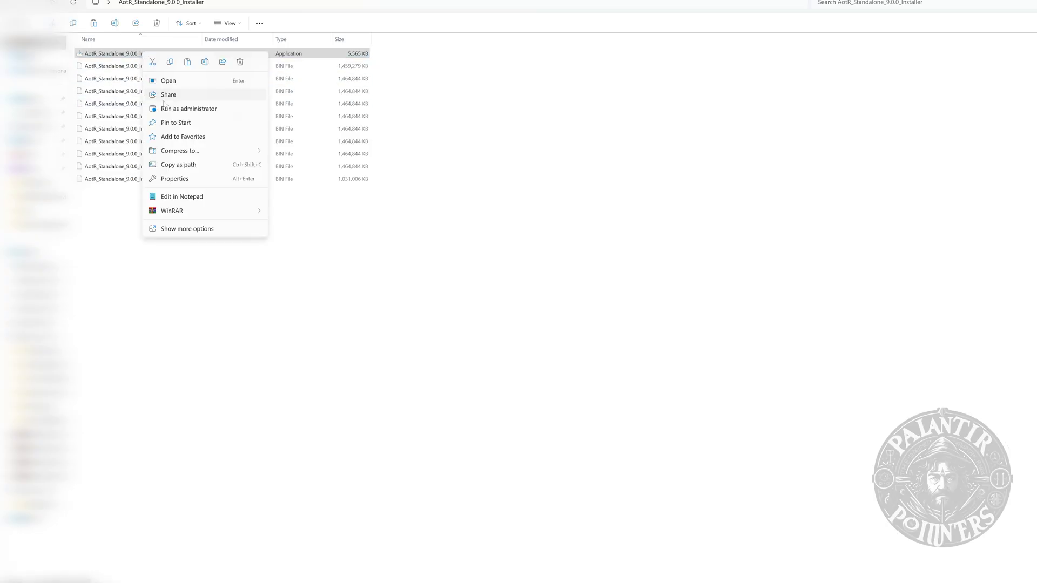
pyautogui.click(184, 109)
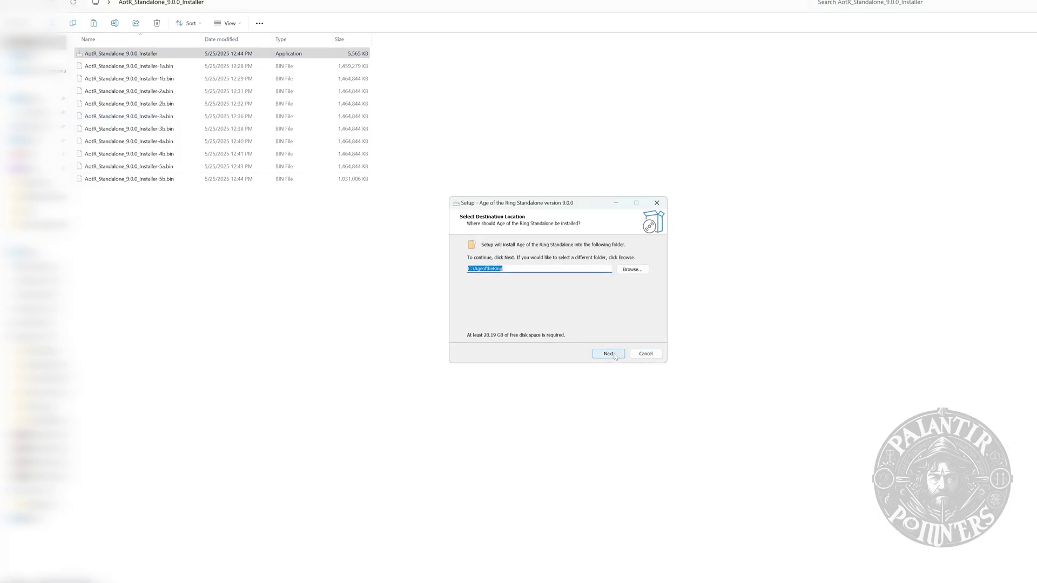
pyautogui.click(604, 354)
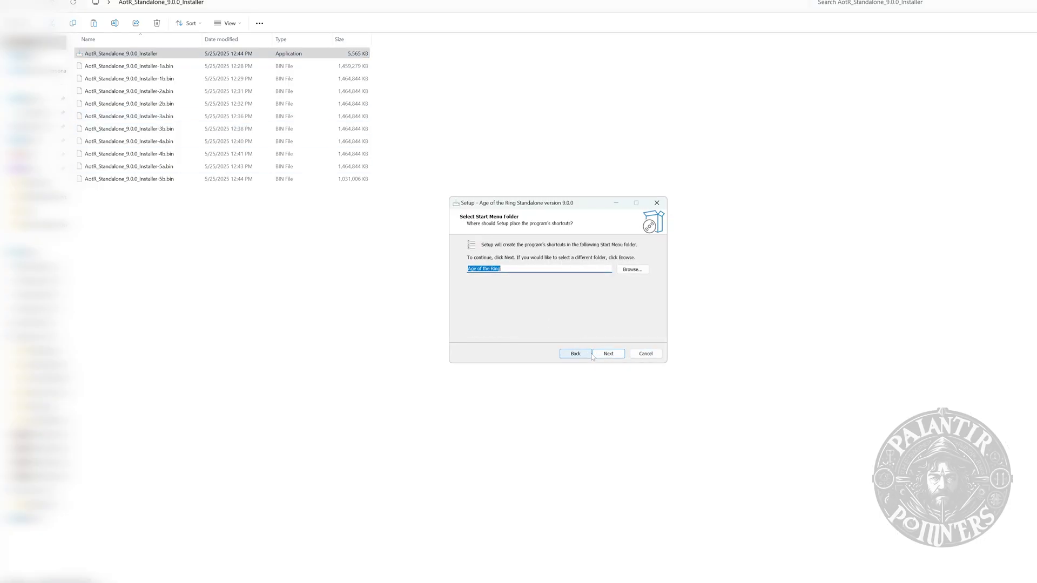
pyautogui.click(603, 356)
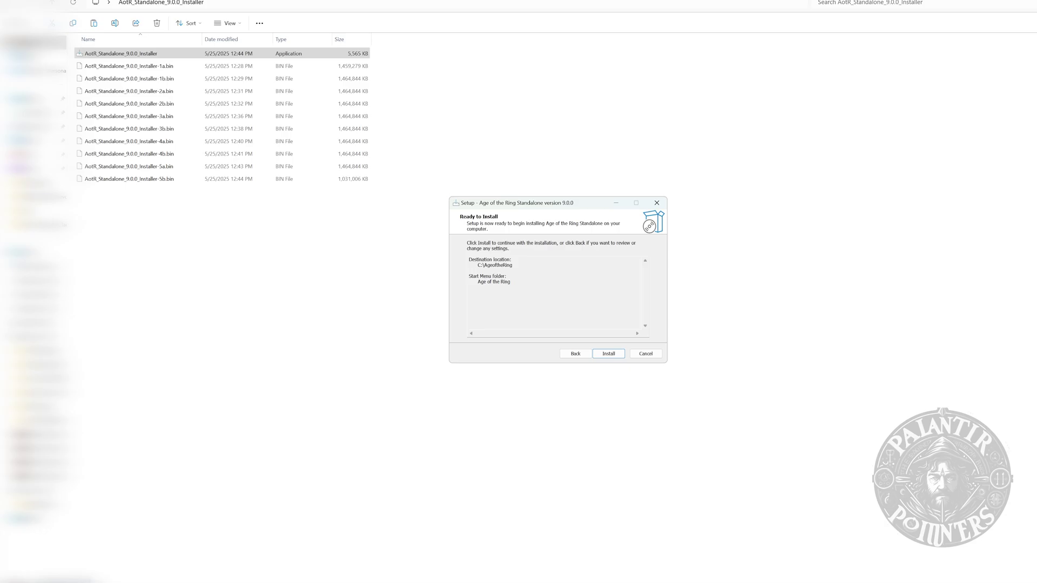
pyautogui.click(650, 354)
pyautogui.click(583, 333)
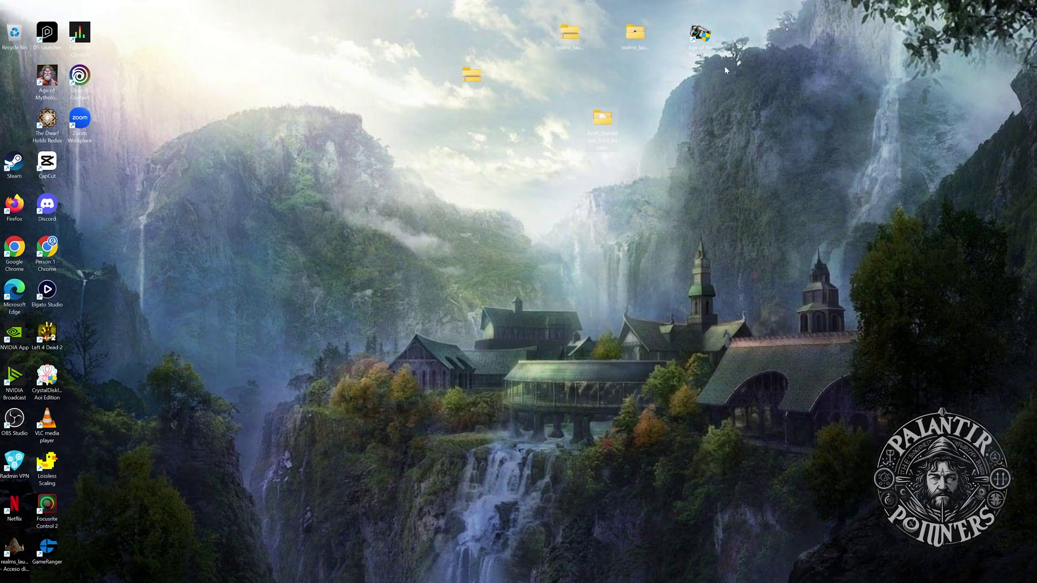
# - Start the Age of the Ring Launcher and look through its Map Generator, Stats, Mods and Home pages
pyautogui.moveTo(698, 52); pyautogui.dragTo(721, 272)
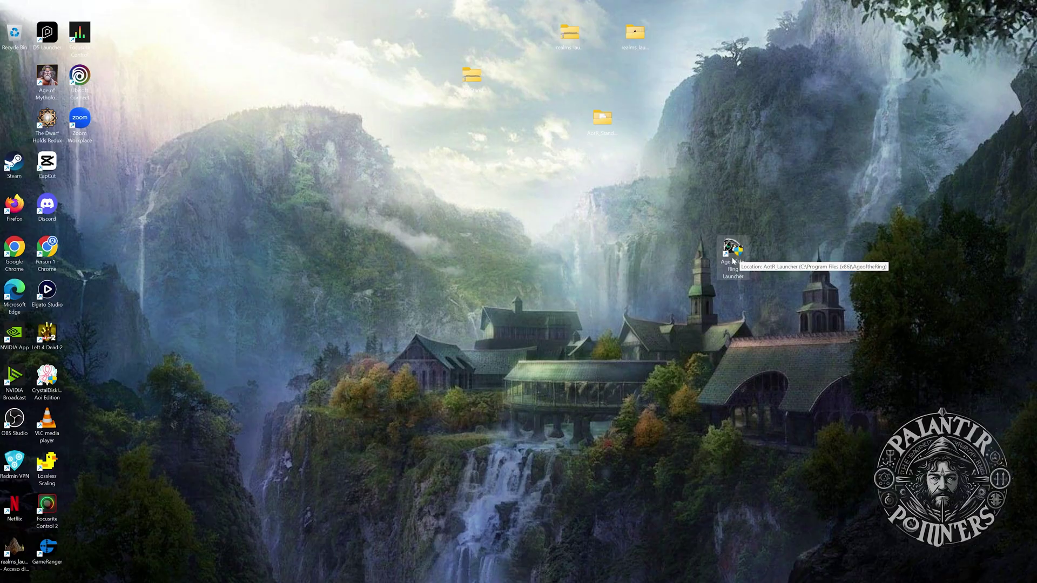
pyautogui.doubleClick(733, 253)
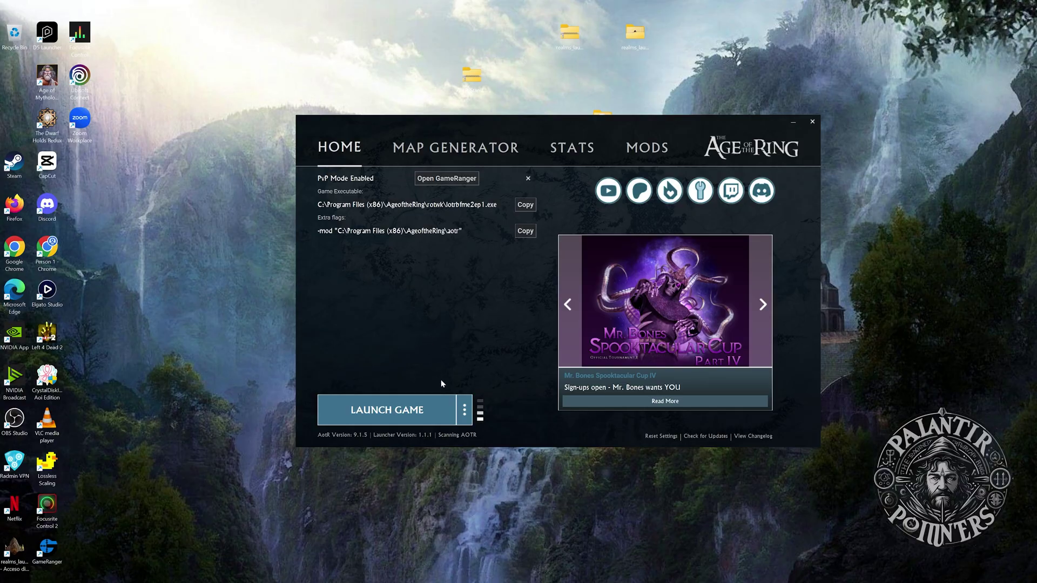
pyautogui.click(478, 150)
pyautogui.click(570, 147)
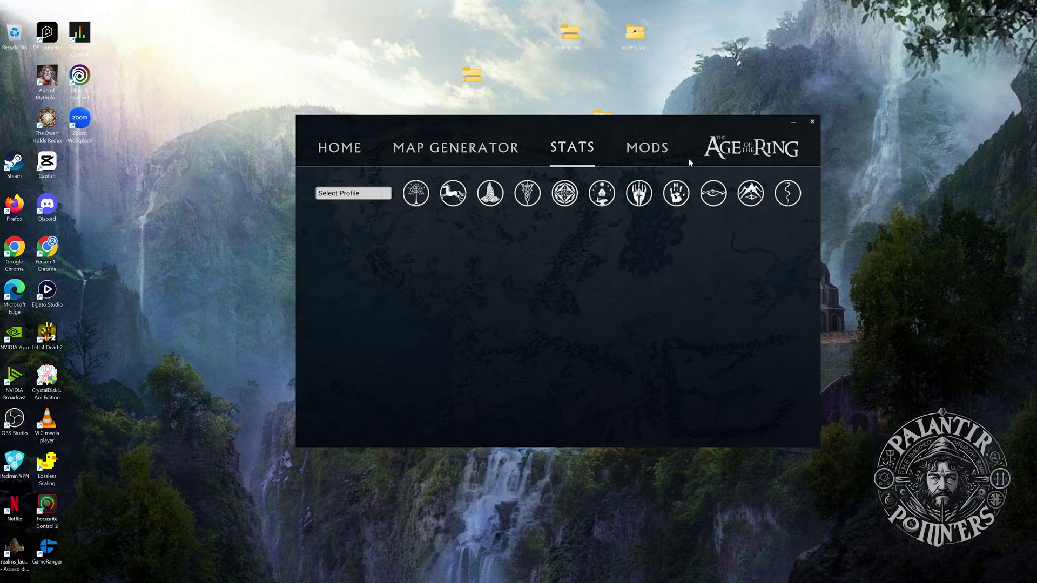
pyautogui.click(646, 147)
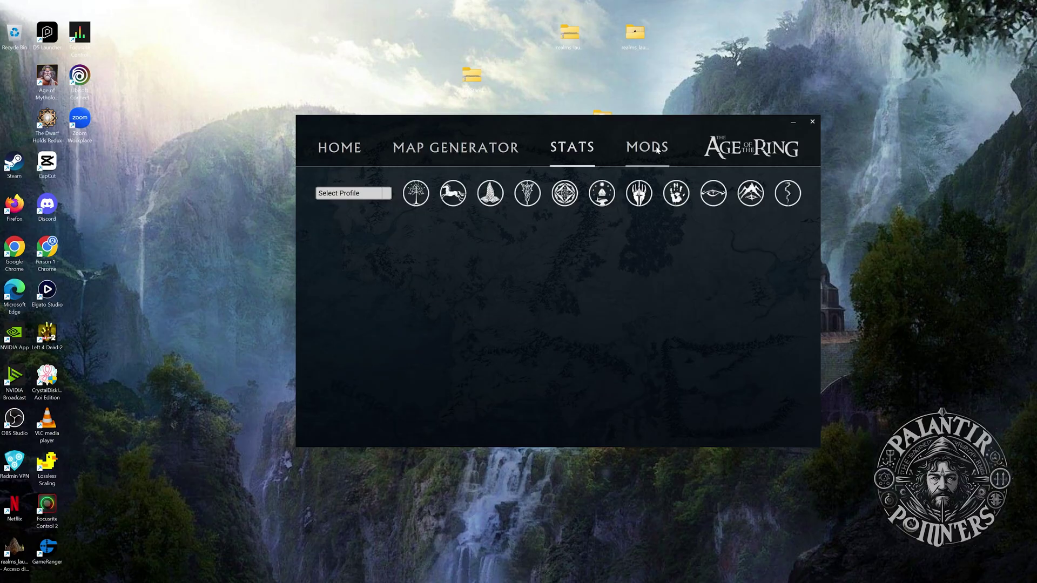
pyautogui.click(326, 148)
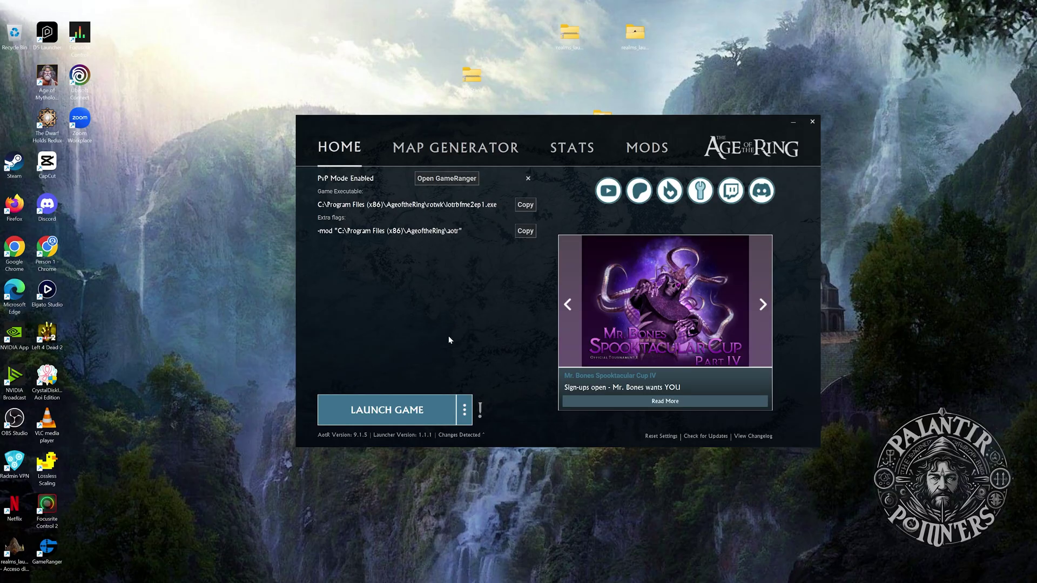
# - Review the mod options list, including PvP Mode and Toggle DXVK, then hide it
pyautogui.click(464, 409)
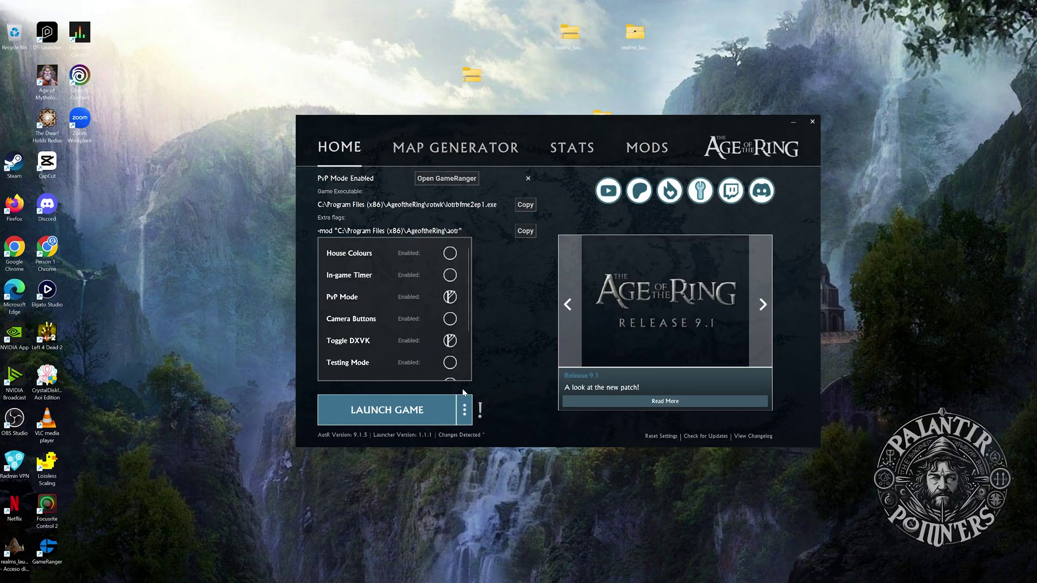
pyautogui.scroll(-2, 451, 250)
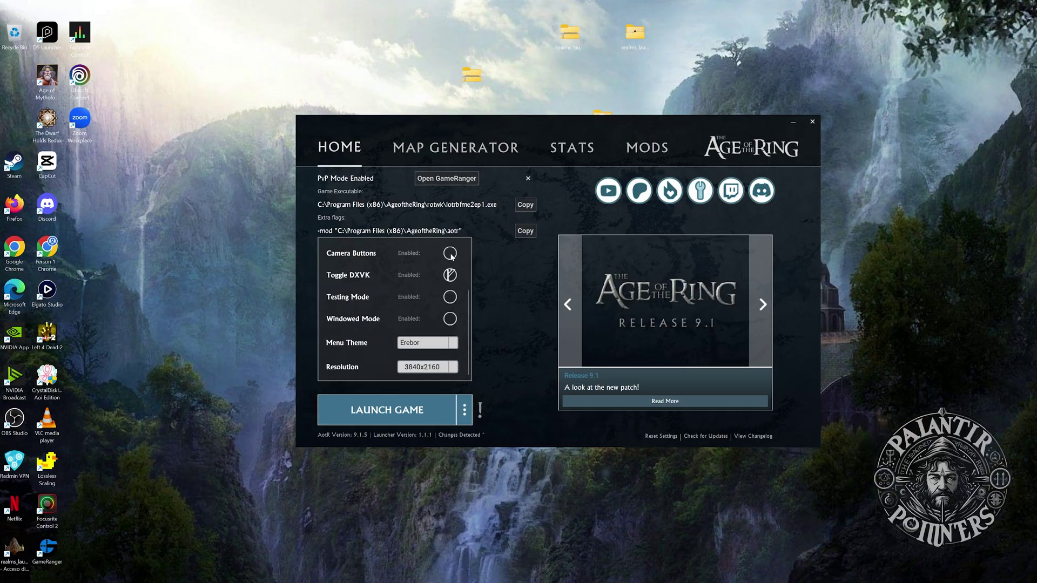
pyautogui.scroll(2, 462, 319)
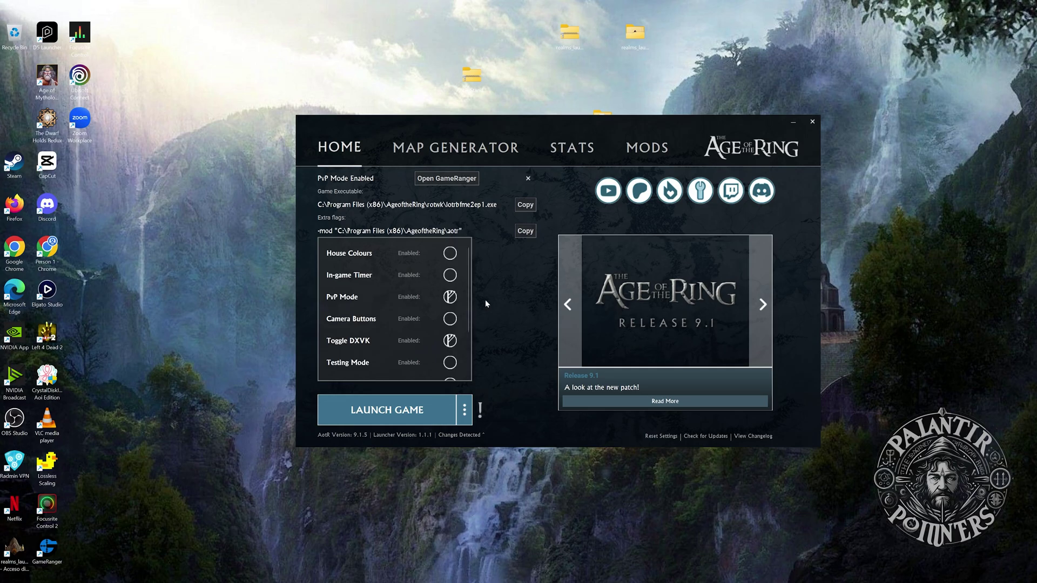
pyautogui.click(463, 412)
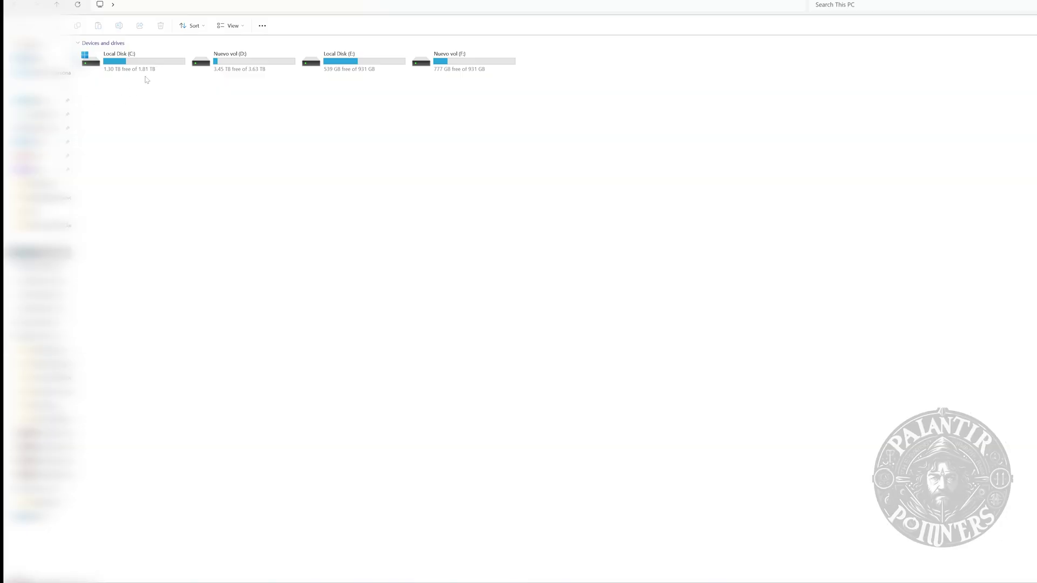
# - Browse to C:\Program Files (x86)\AgeoftheRing in File Explorer
pyautogui.doubleClick(145, 78)
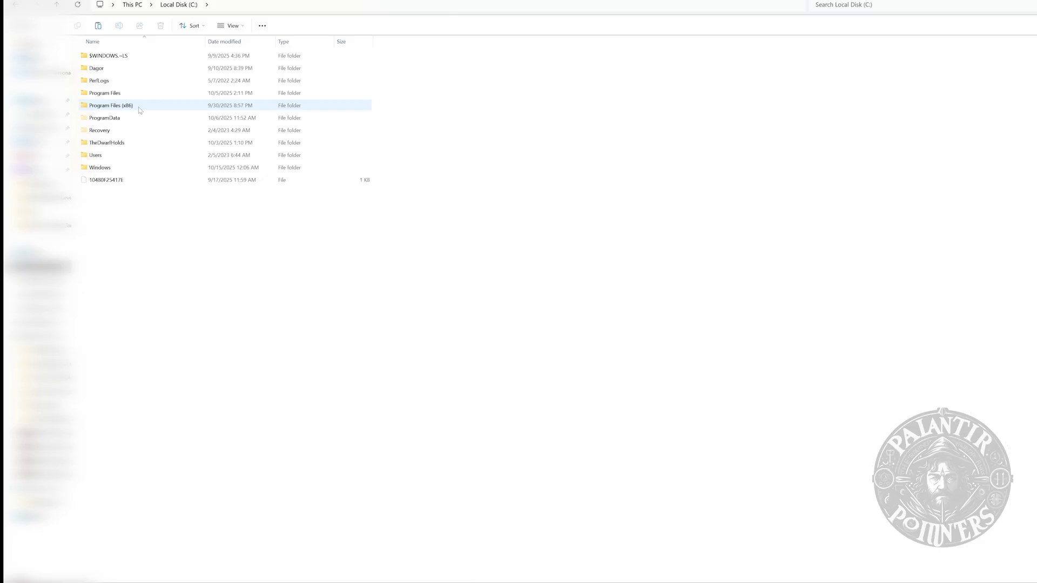
pyautogui.doubleClick(139, 110)
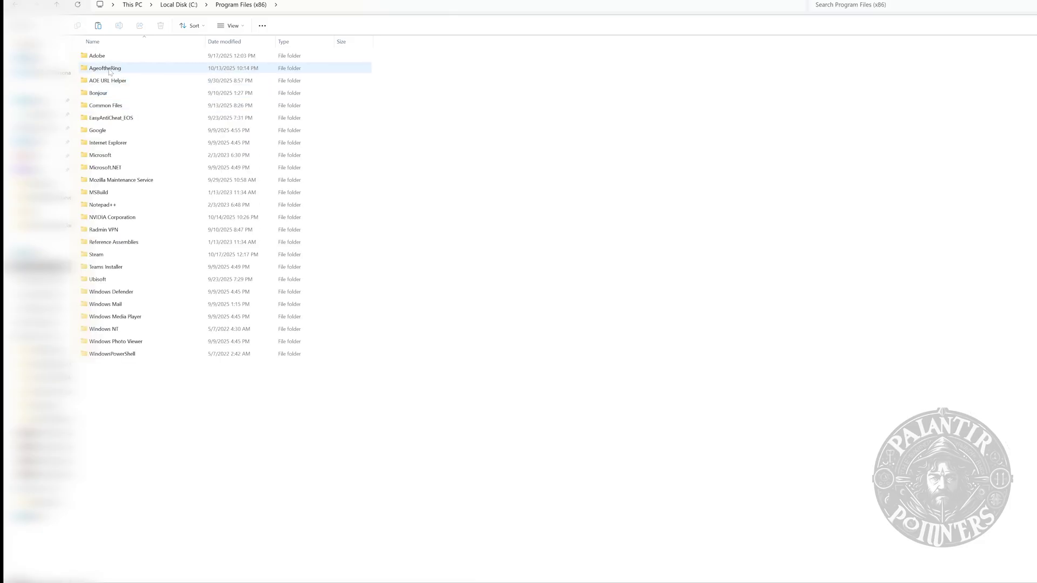
pyautogui.doubleClick(126, 71)
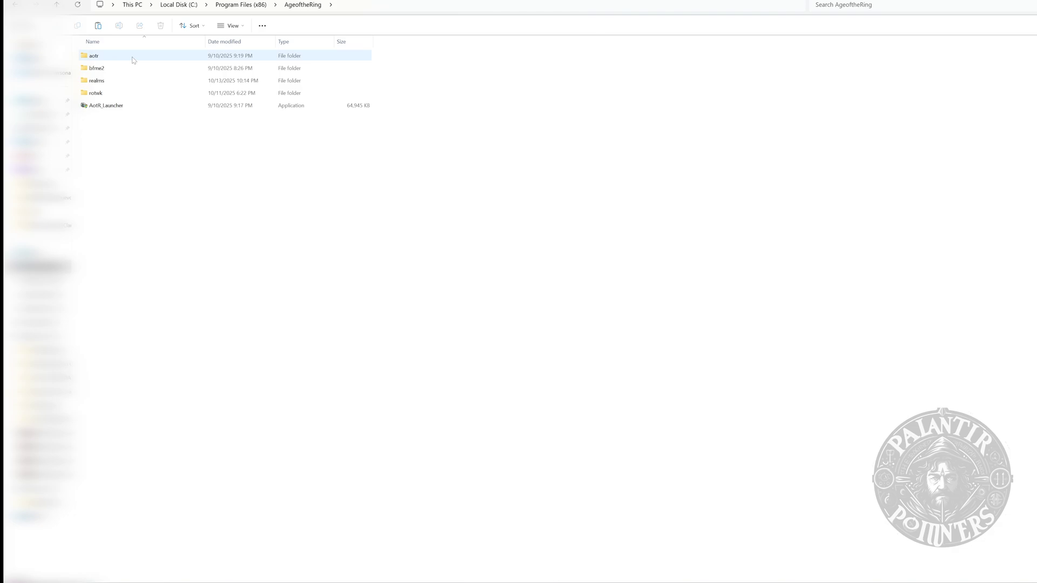
# - Look through the aotr folder, then go back and scroll through the bfme2 folder
pyautogui.doubleClick(98, 61)
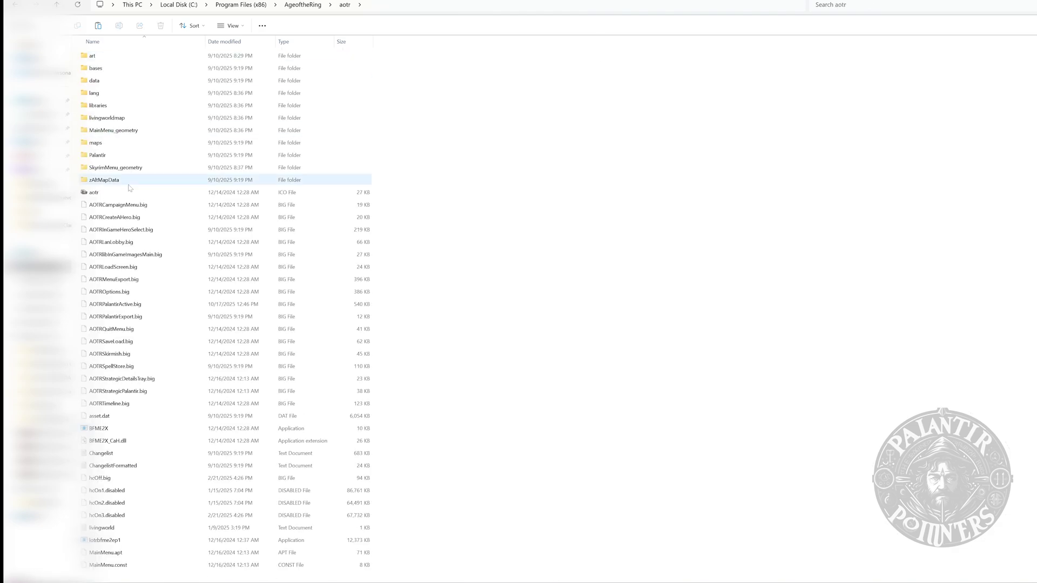
pyautogui.scroll(-2, 132, 256)
pyautogui.hotkey('alt', 'Up')
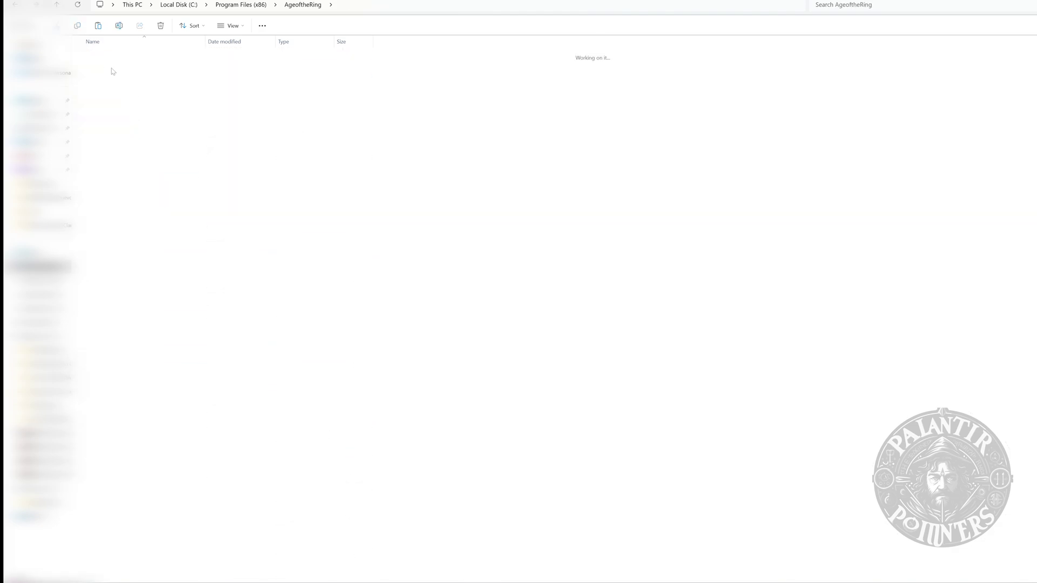
pyautogui.doubleClick(111, 72)
pyautogui.scroll(-5, 246, 252)
pyautogui.scroll(-1, 169, 97)
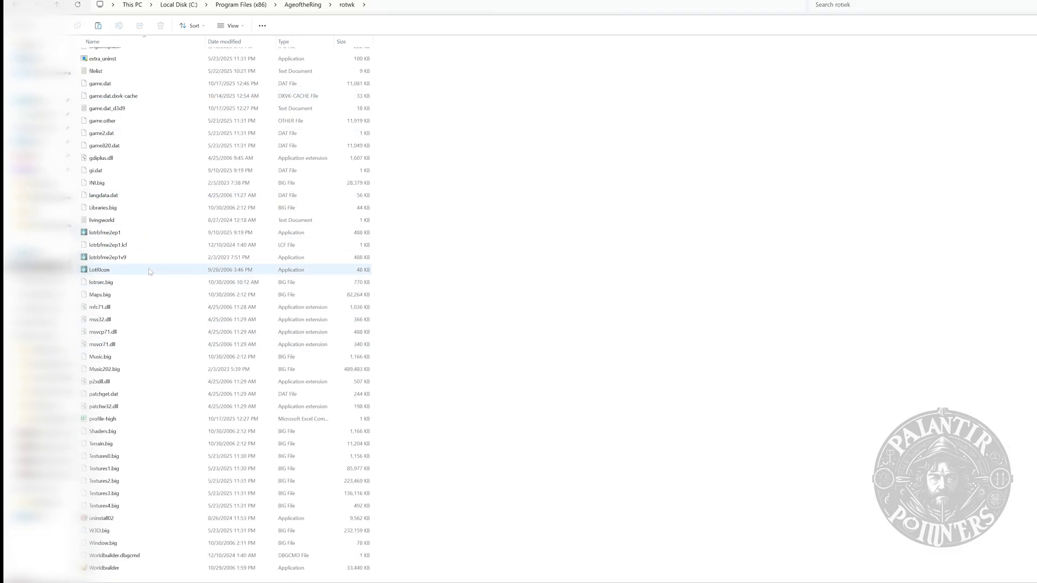
pyautogui.scroll(9, 151, 272)
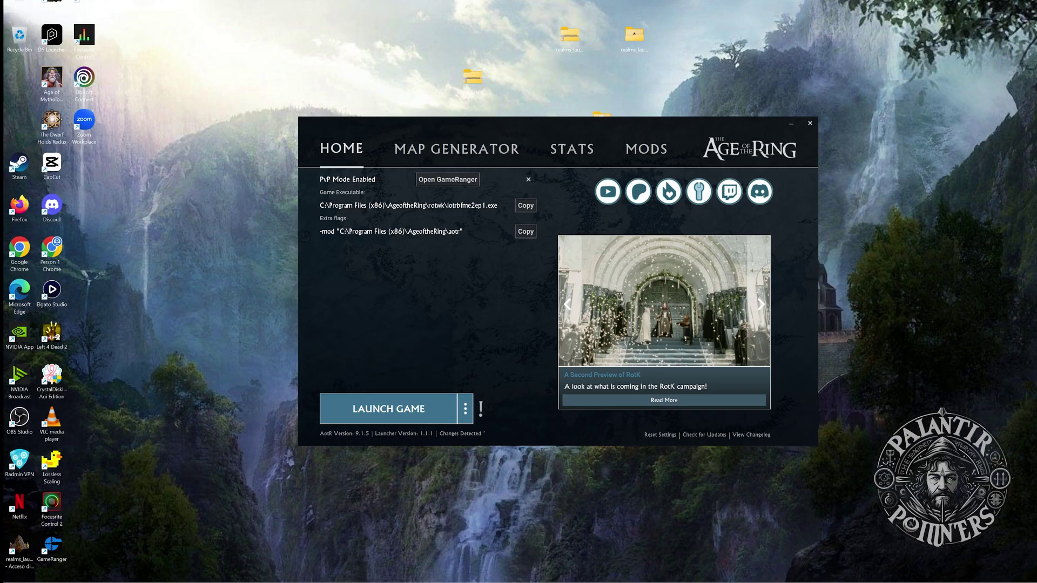
# - Launch Age of the Ring from the launcher
pyautogui.click(396, 408)
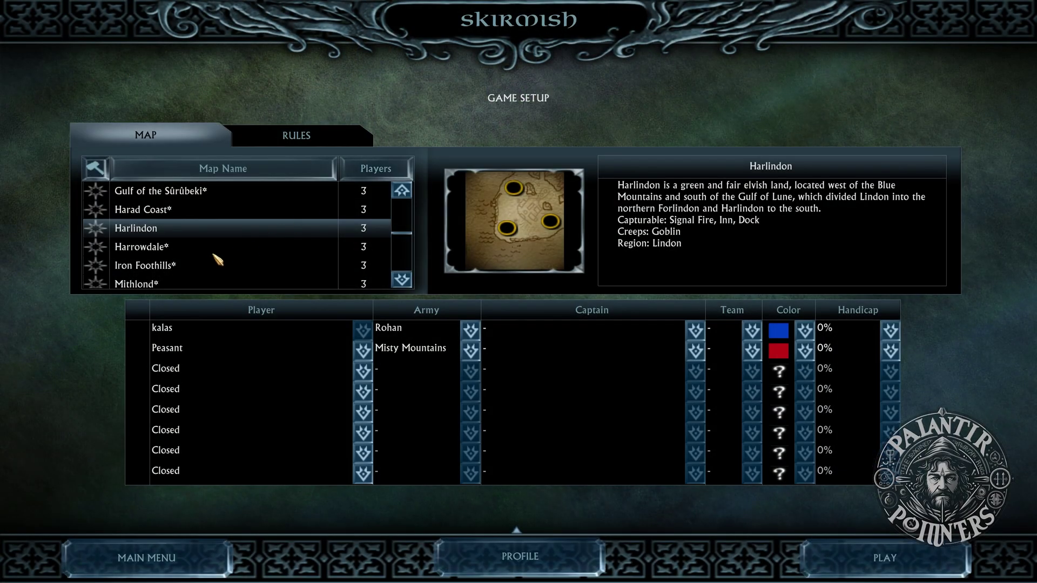
# - Start a skirmish on Harrowdale and place a granary near the fortress
pyautogui.click(215, 247)
pyautogui.click(810, 563)
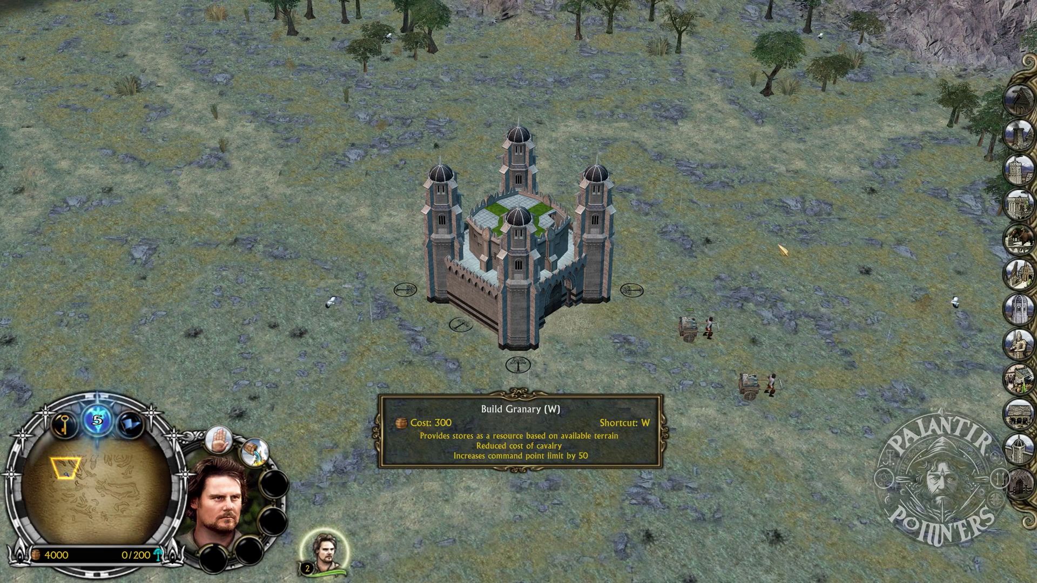
pyautogui.press('w')
pyautogui.click(772, 238)
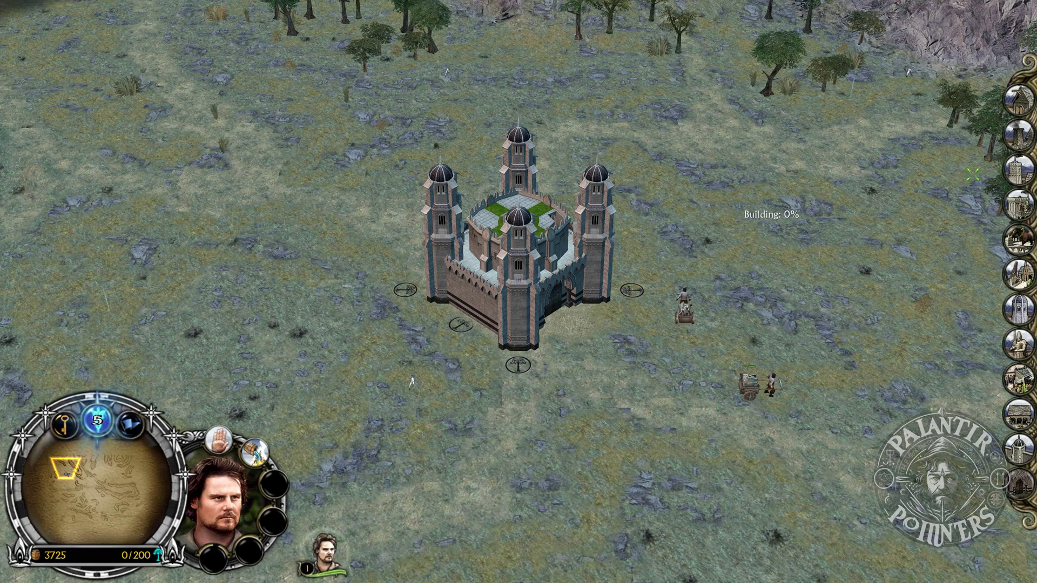
# - Spend all 5 power points on the horn power, deselect the hero, and pause the game
pyautogui.press('p')
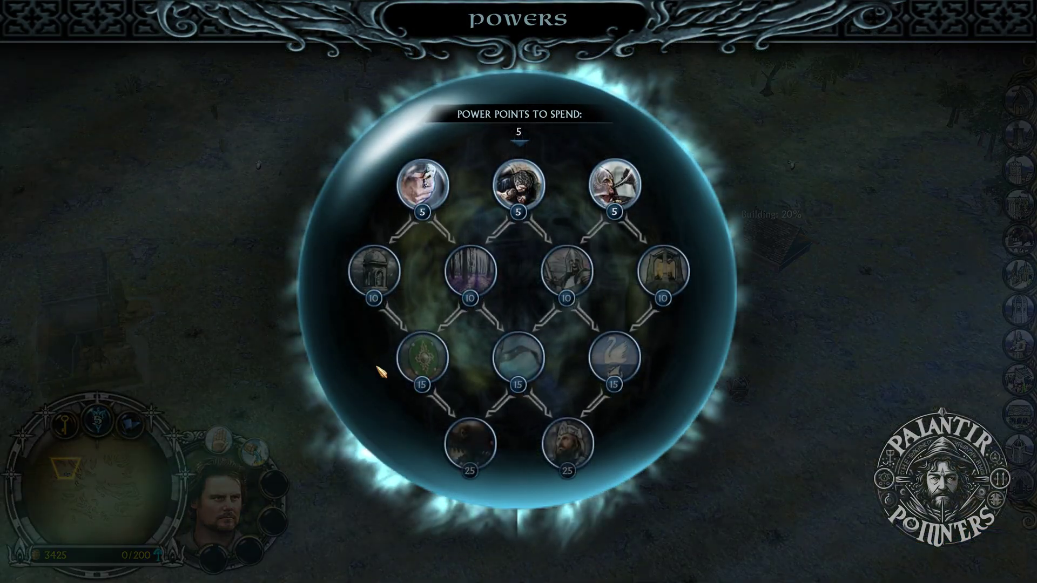
pyautogui.click(614, 184)
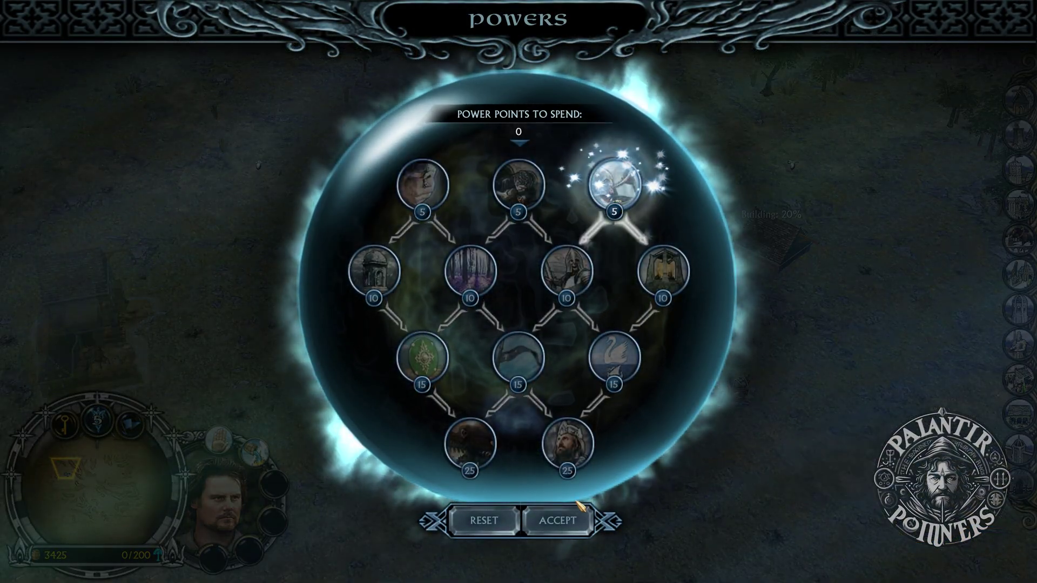
pyautogui.click(564, 520)
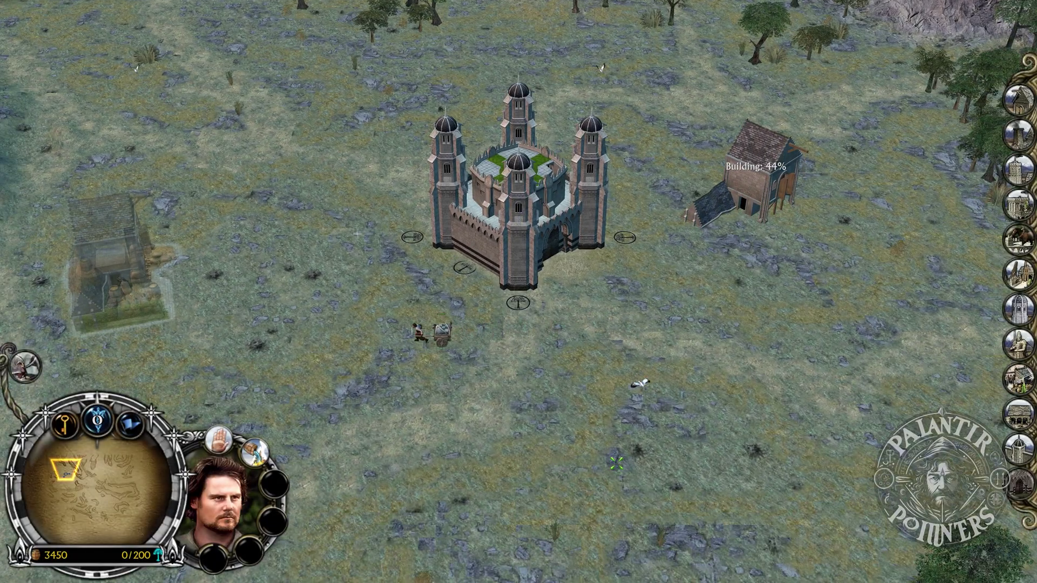
pyautogui.click(527, 408)
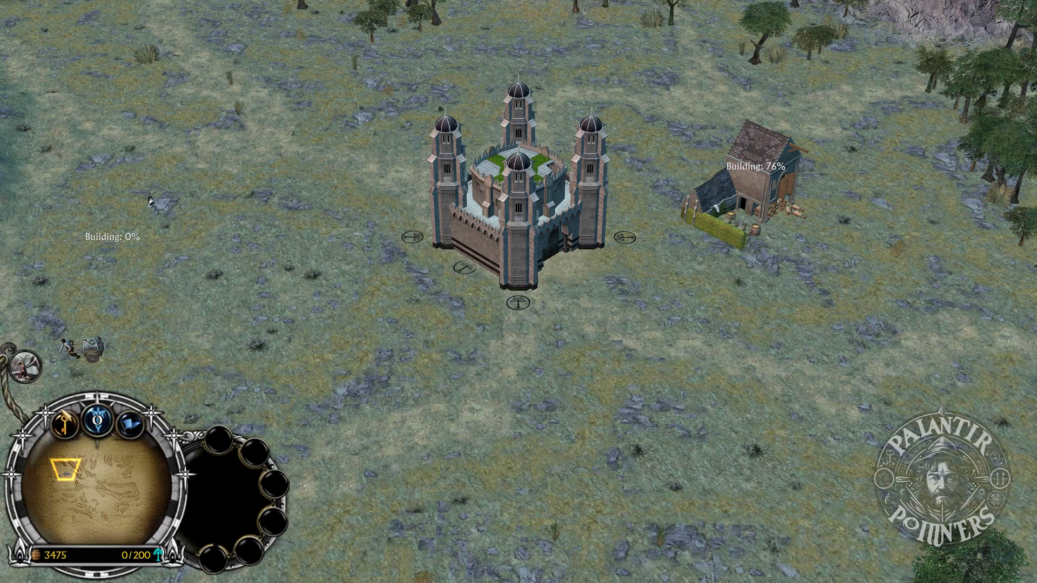
pyautogui.press('Escape')
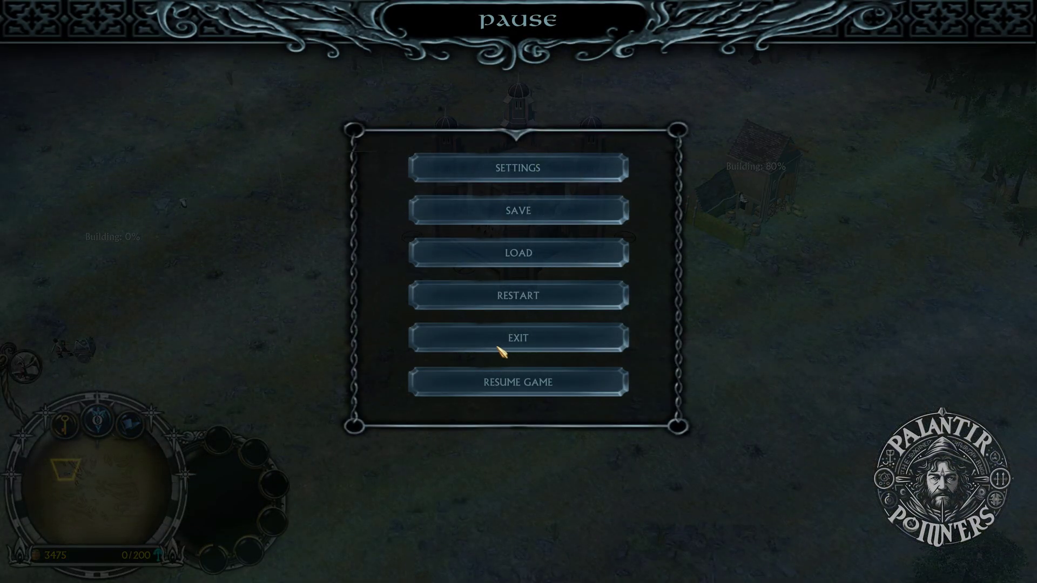
# - Quit the match with confirmation and continue past the score screen's detailed statistics
pyautogui.click(501, 352)
pyautogui.click(526, 331)
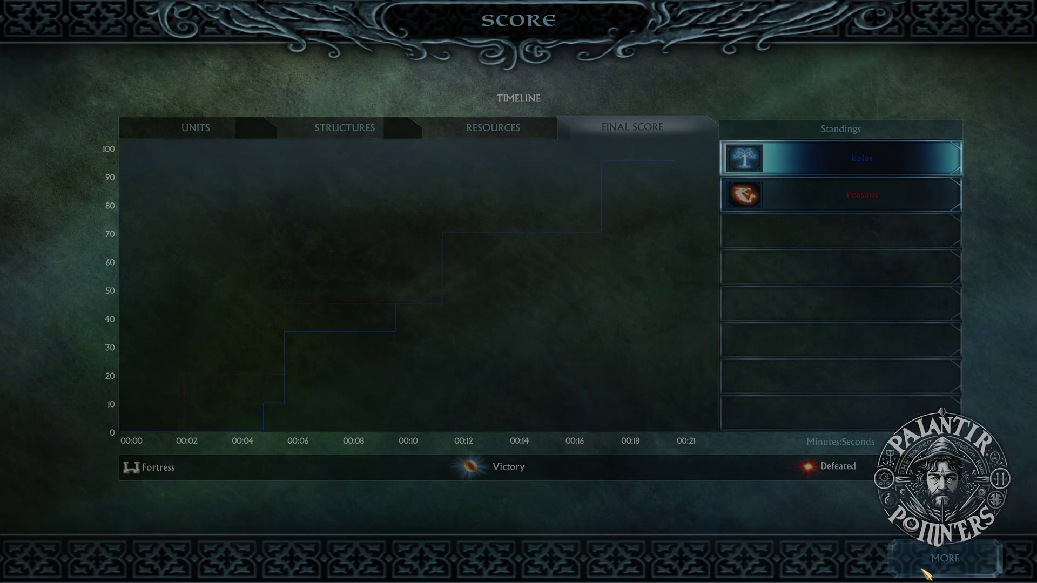
pyautogui.click(927, 572)
pyautogui.click(927, 571)
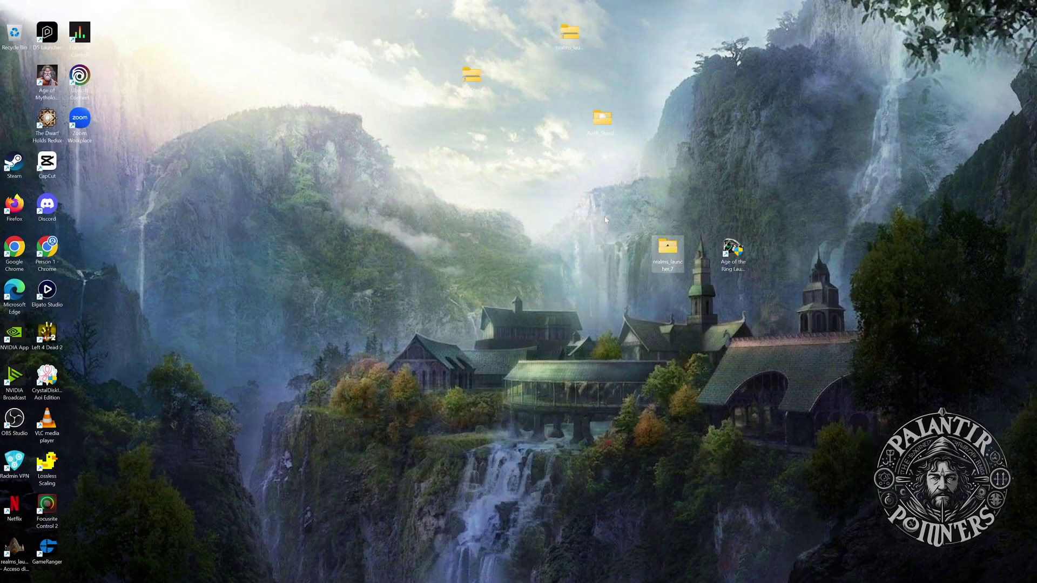
pyautogui.click(720, 329)
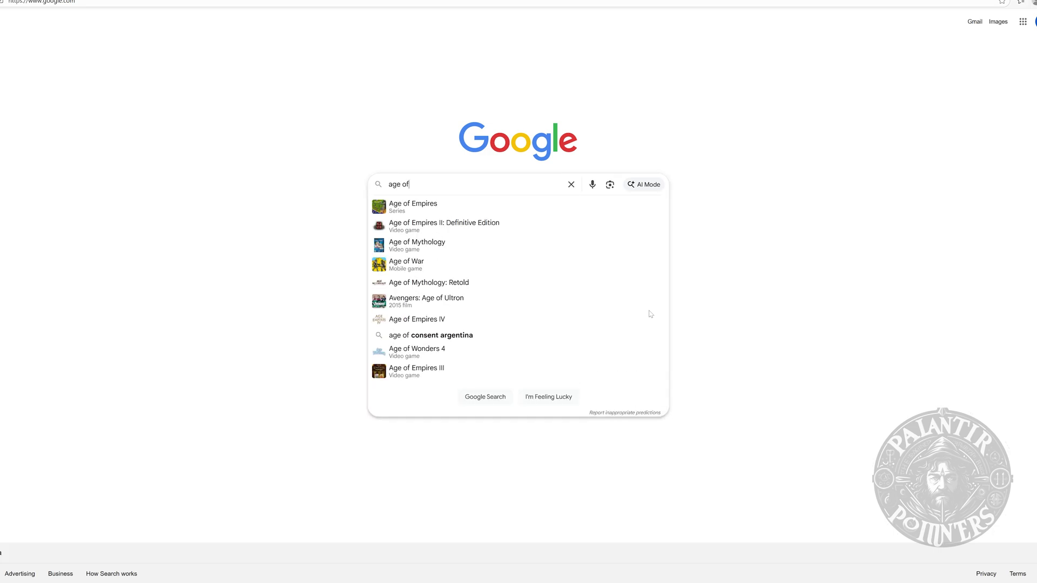
# - Search 'age of the ring sub mod exile' and download realms_launcher.7.zip from the Realms in Exile Launcher page
pyautogui.write('the ring sub mod exile')
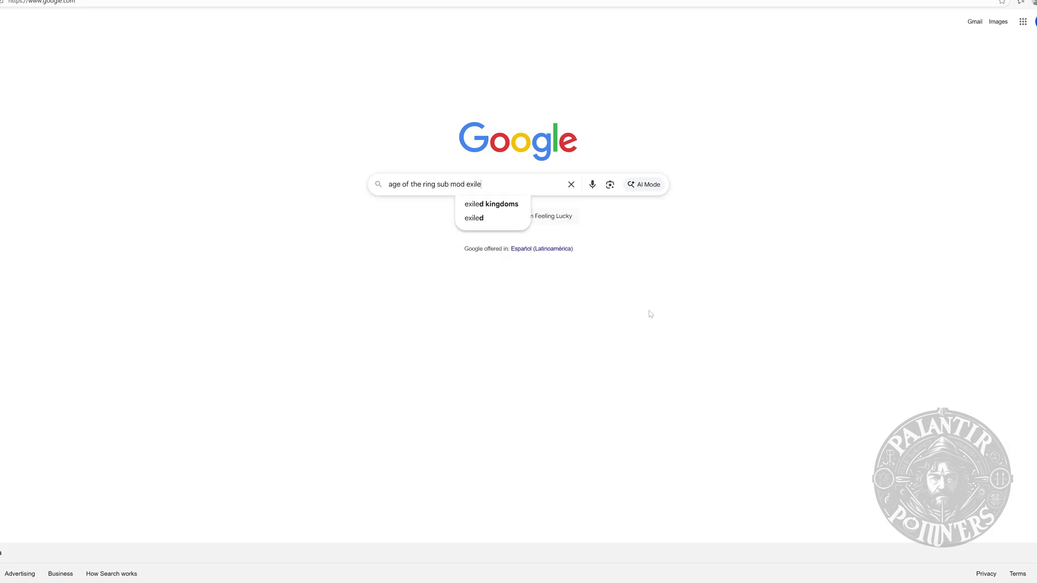
pyautogui.press('Return')
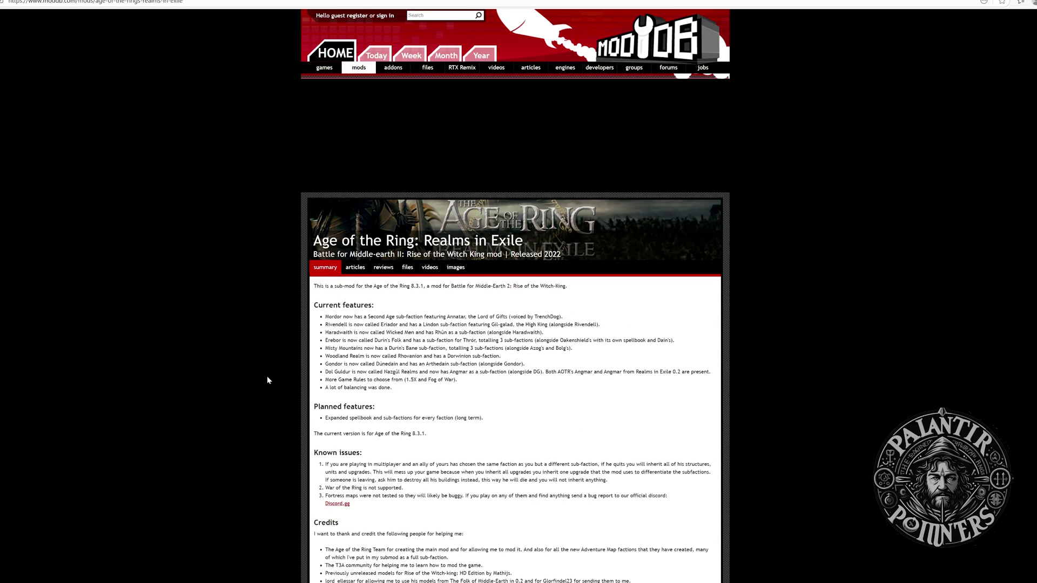
pyautogui.scroll(-1, 267, 375)
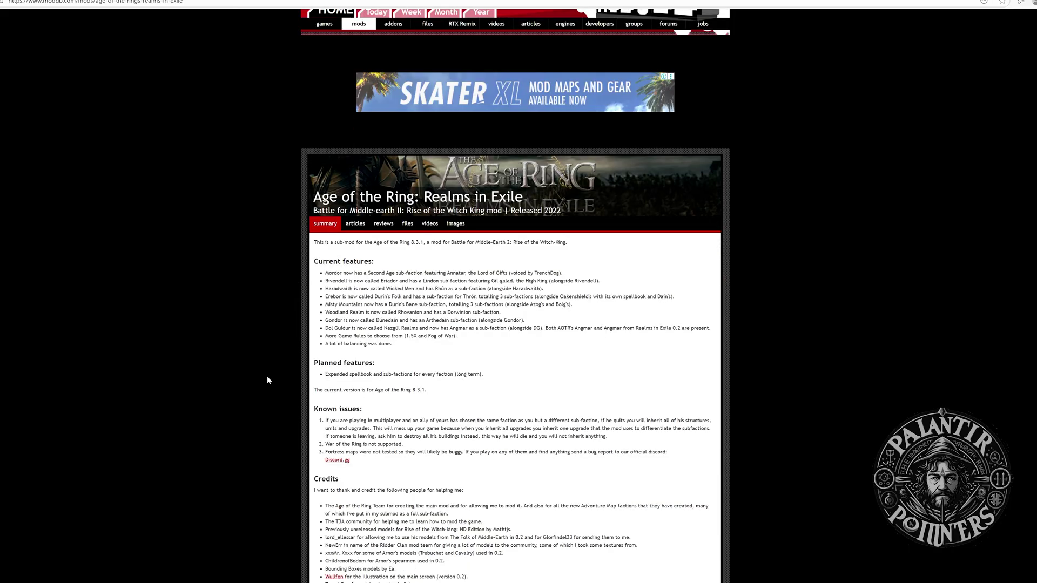
pyautogui.scroll(-2, 515, 296)
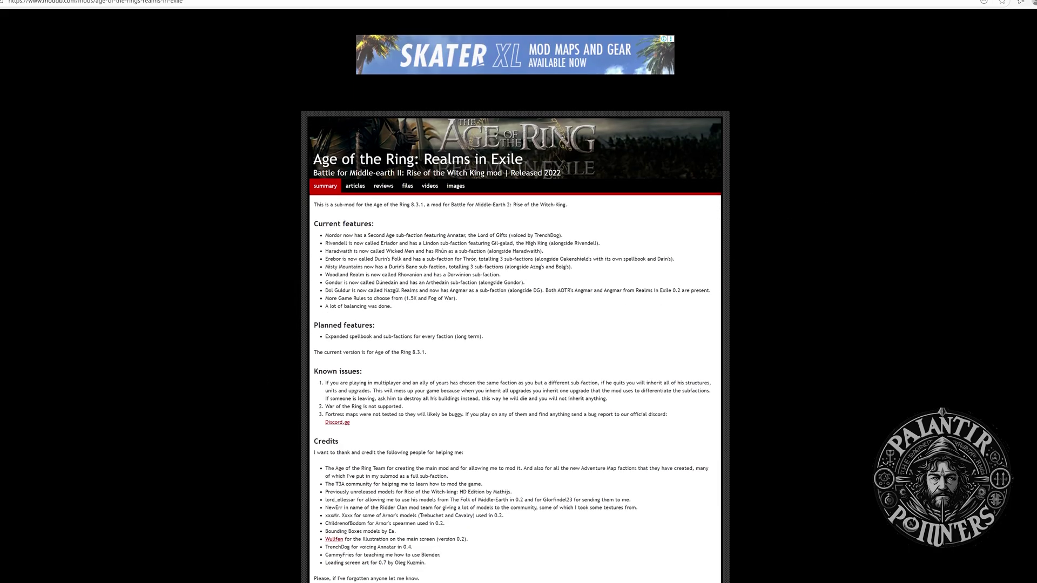
pyautogui.scroll(-15, 515, 324)
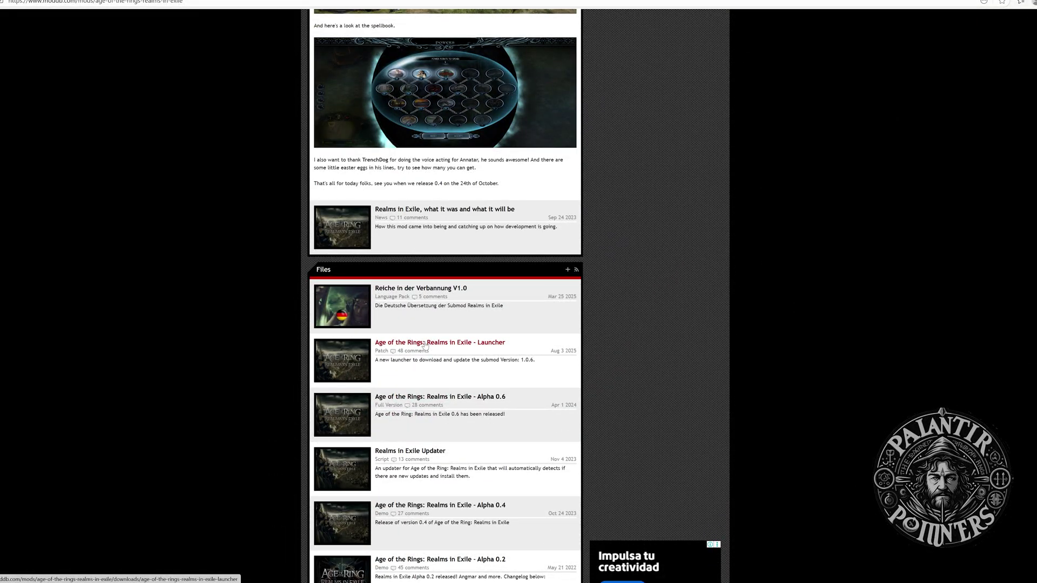
pyautogui.click(424, 344)
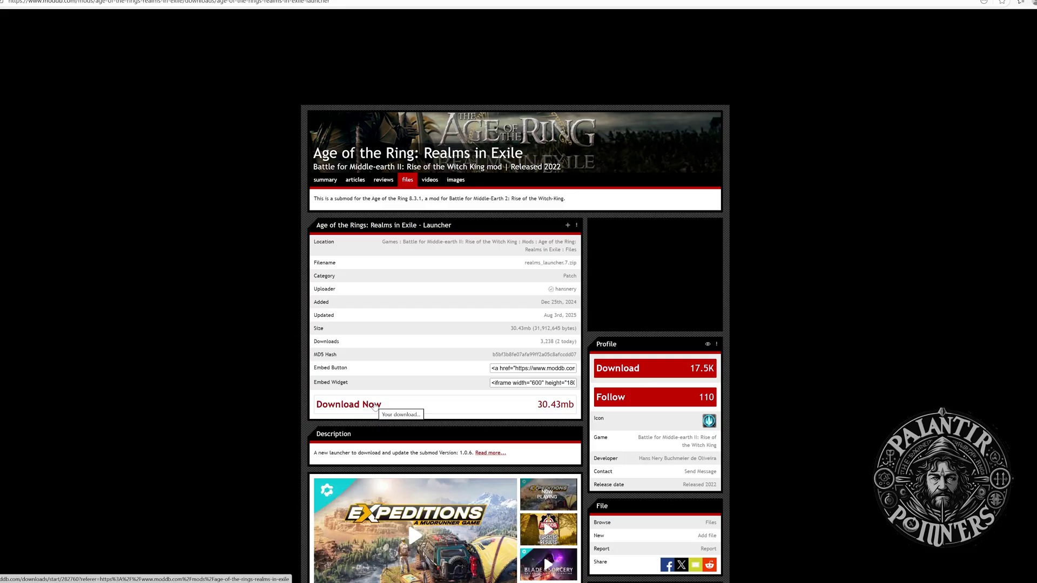
pyautogui.click(375, 406)
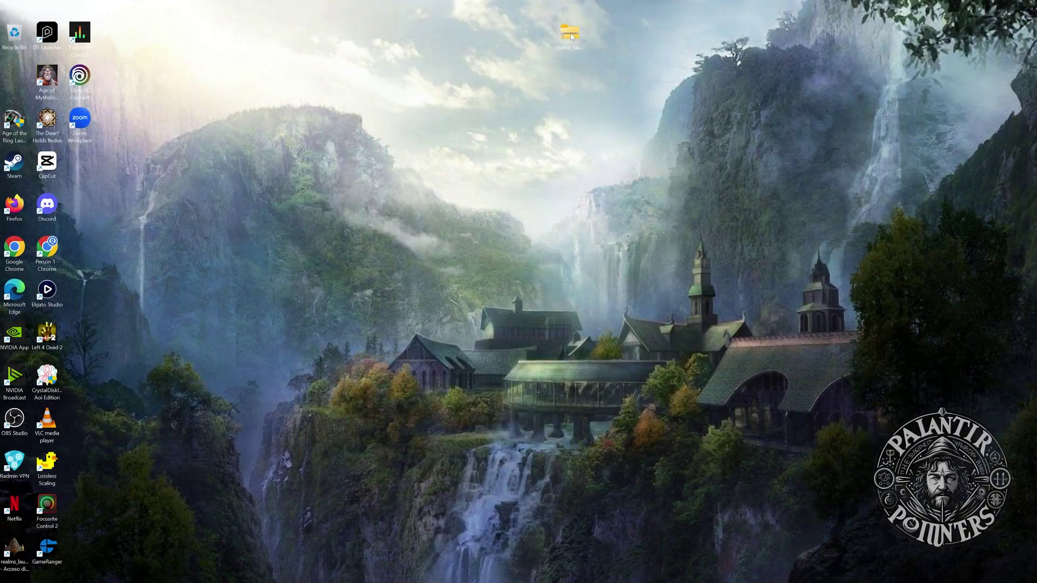
# - Extract the downloaded Realms in Exile launcher zip with WinRAR into a realms_launcher.7 folder
pyautogui.rightClick(567, 37)
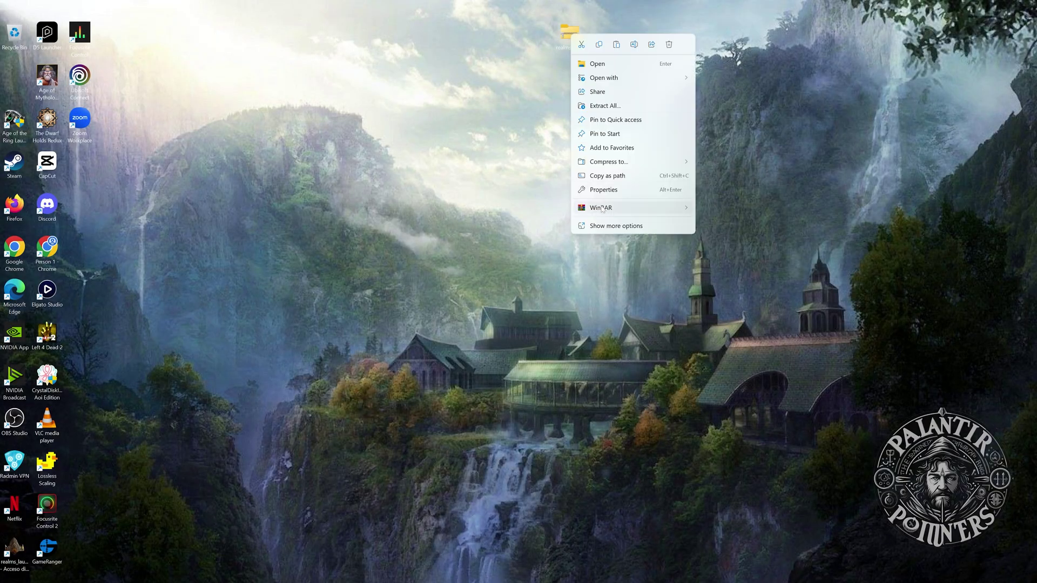
pyautogui.moveTo(602, 208)
pyautogui.click(740, 231)
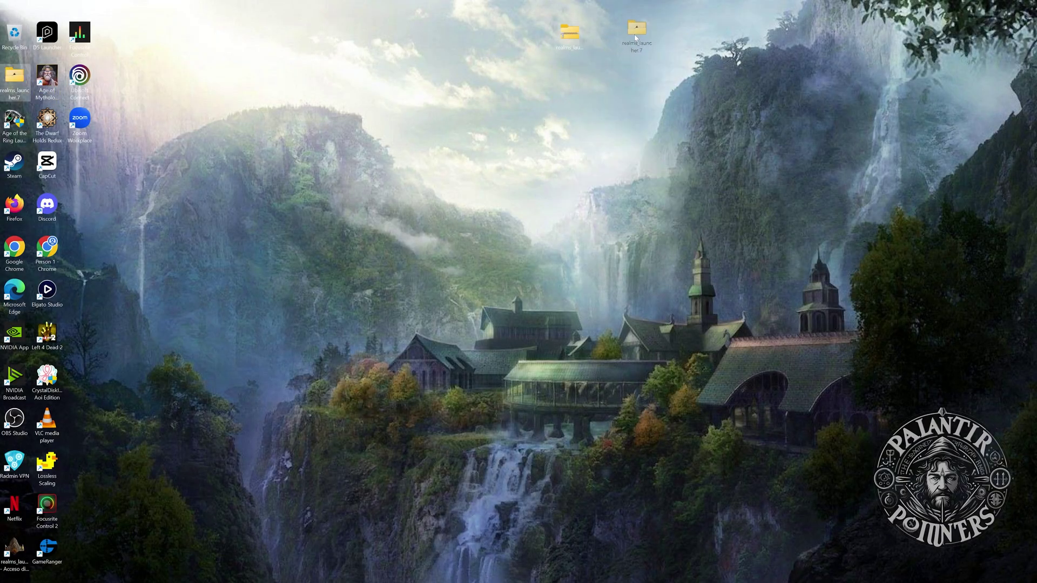
pyautogui.moveTo(634, 34); pyautogui.dragTo(630, 37)
# - Open the realms_launcher.7 folder and run realms_launcher as administrator
pyautogui.doubleClick(640, 41)
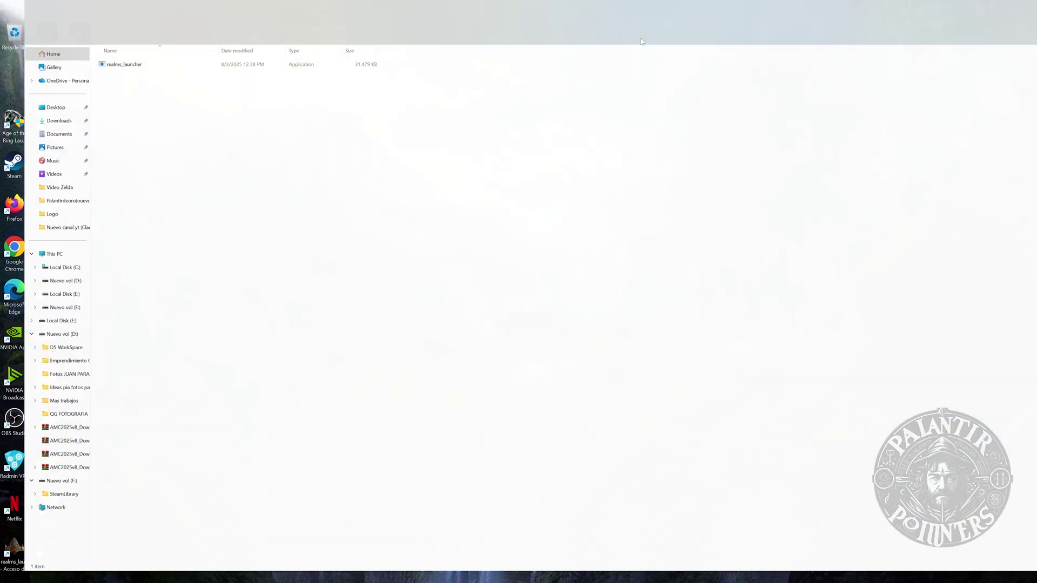
pyautogui.rightClick(119, 54)
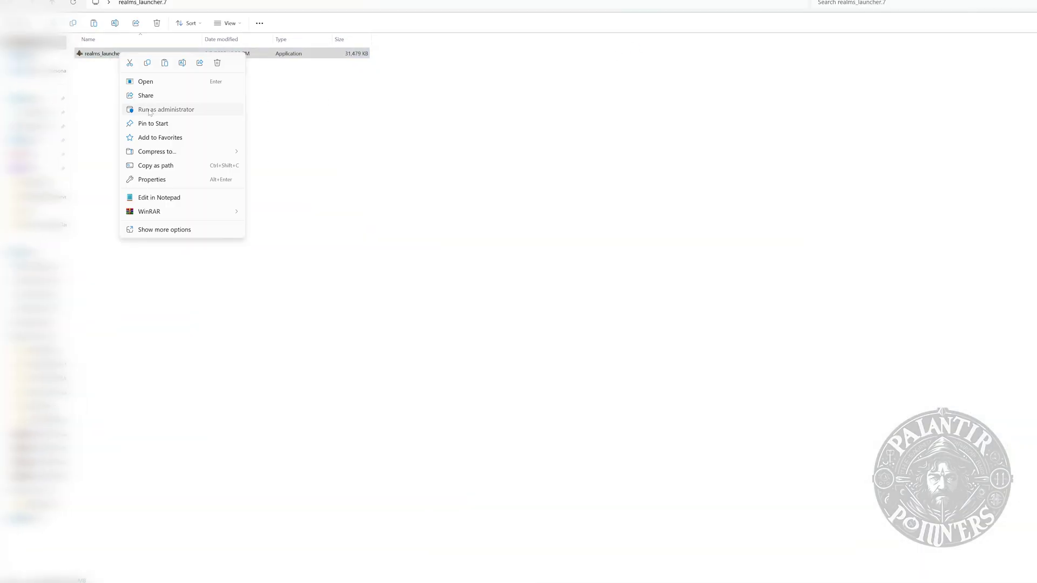
pyautogui.click(150, 110)
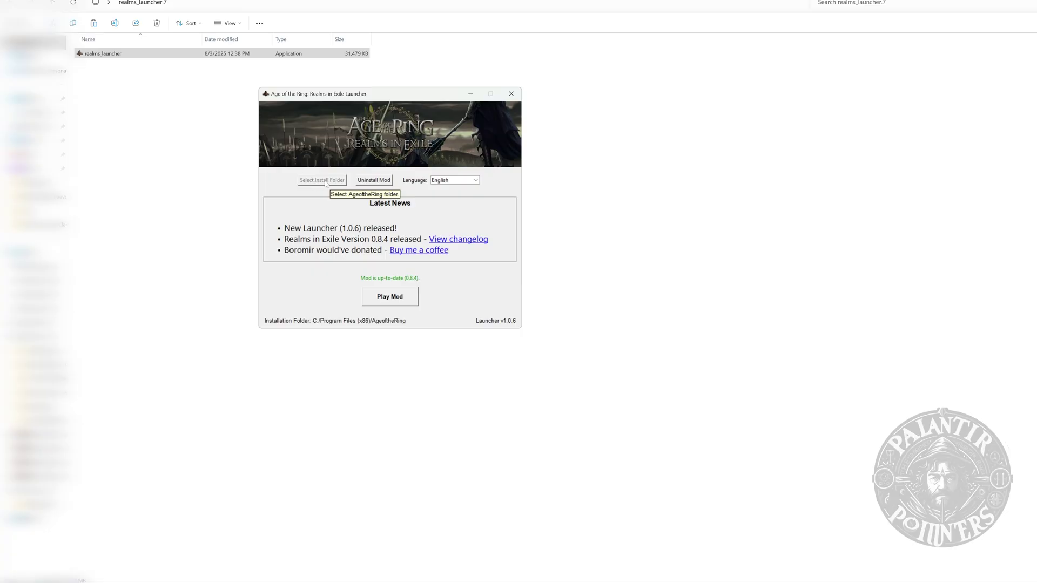
# - Set the install folder to Program Files (x86)\AgeoftheRing, keep English, and play the mod
pyautogui.click(326, 182)
pyautogui.doubleClick(120, 103)
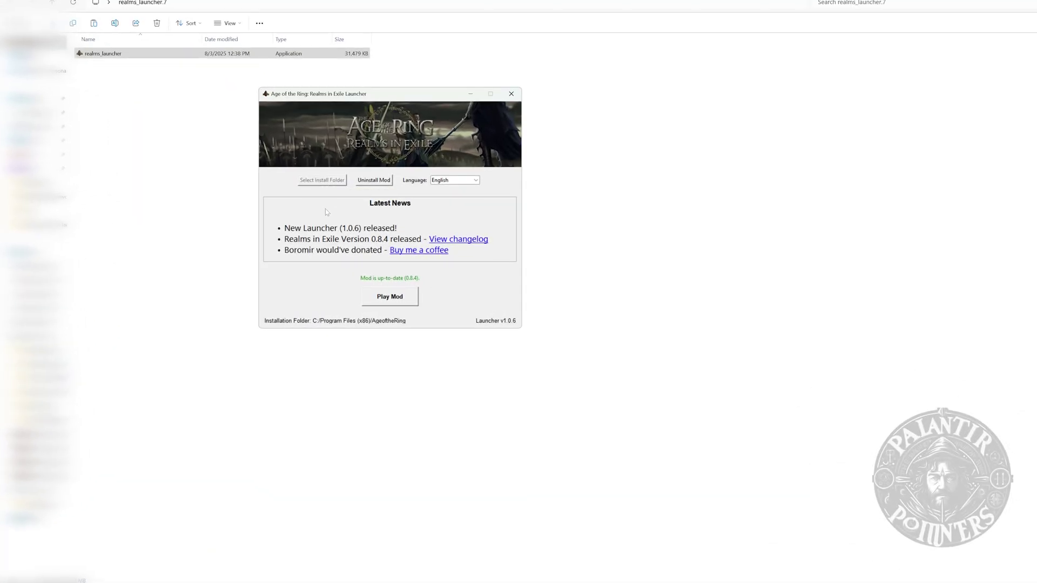
pyautogui.click(476, 180)
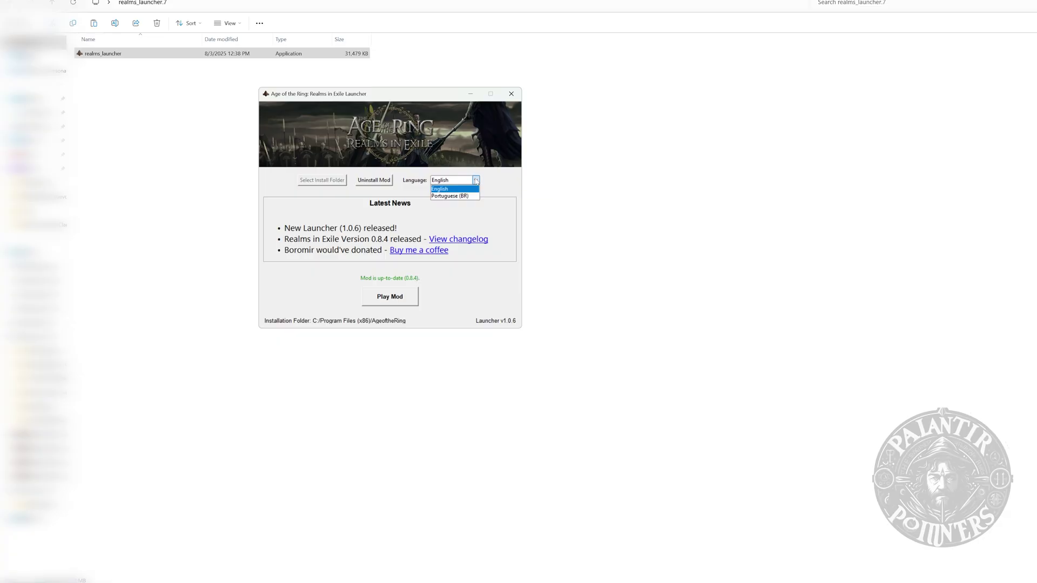
pyautogui.click(475, 182)
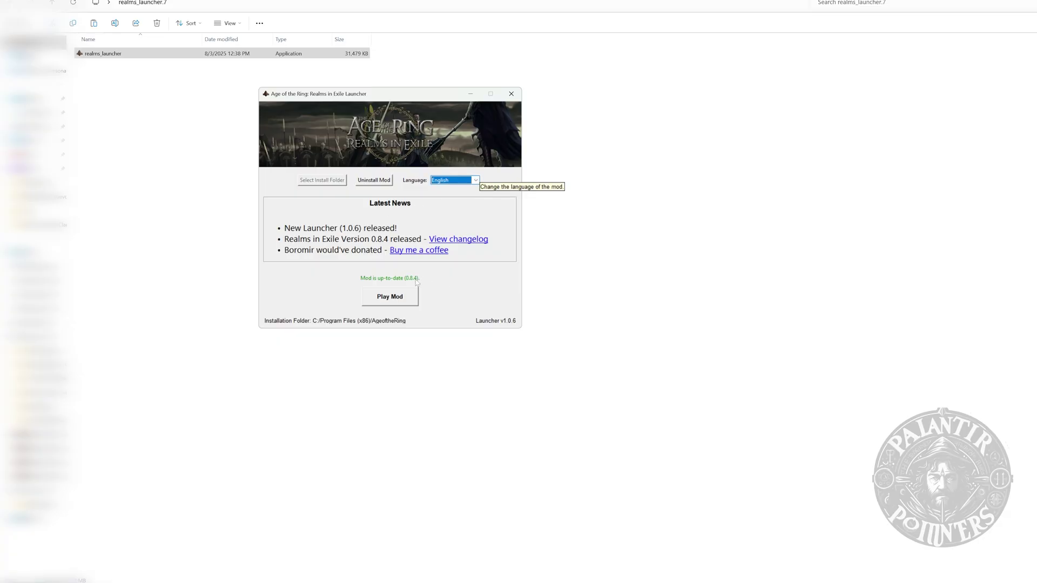
pyautogui.click(382, 299)
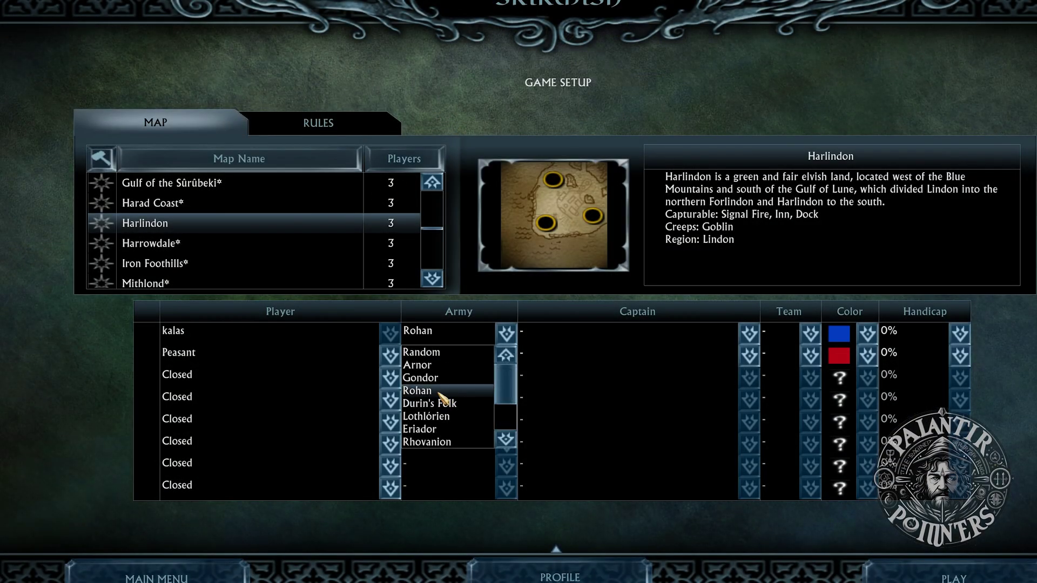
# - Keep Rohan as your army against the Misty Mountains opponent and start the Harlindon skirmish
pyautogui.click(439, 391)
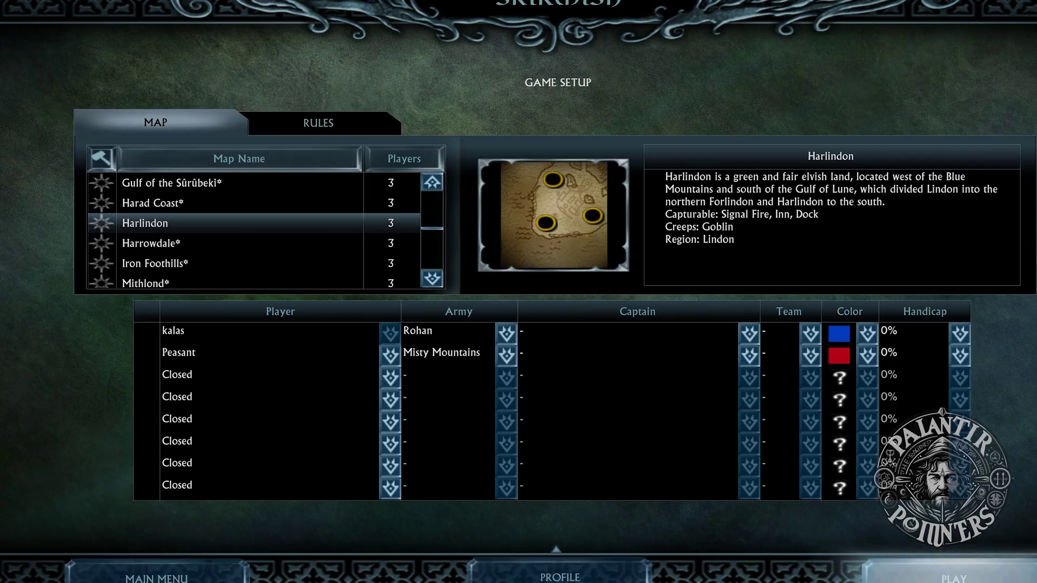
pyautogui.click(953, 576)
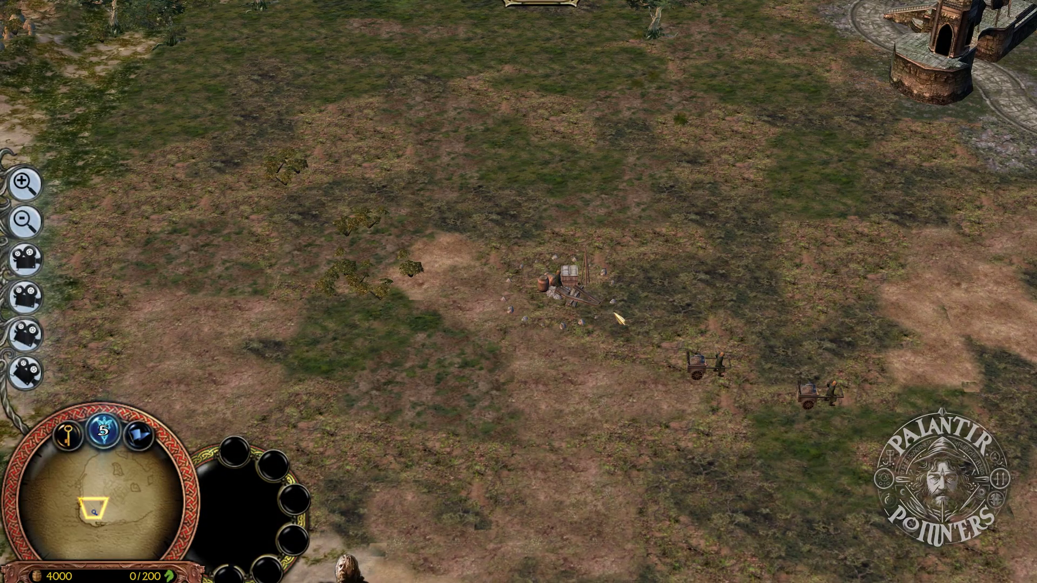
# - Upgrade the starting fortress to Rohan in the Hornburg and have a peasant place a windmill
pyautogui.click(571, 281)
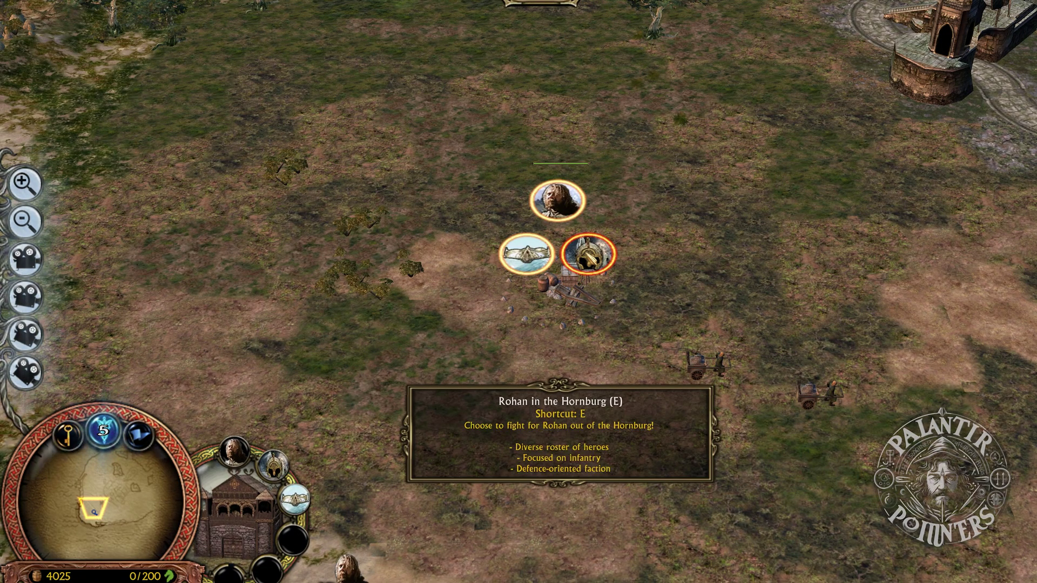
pyautogui.click(587, 254)
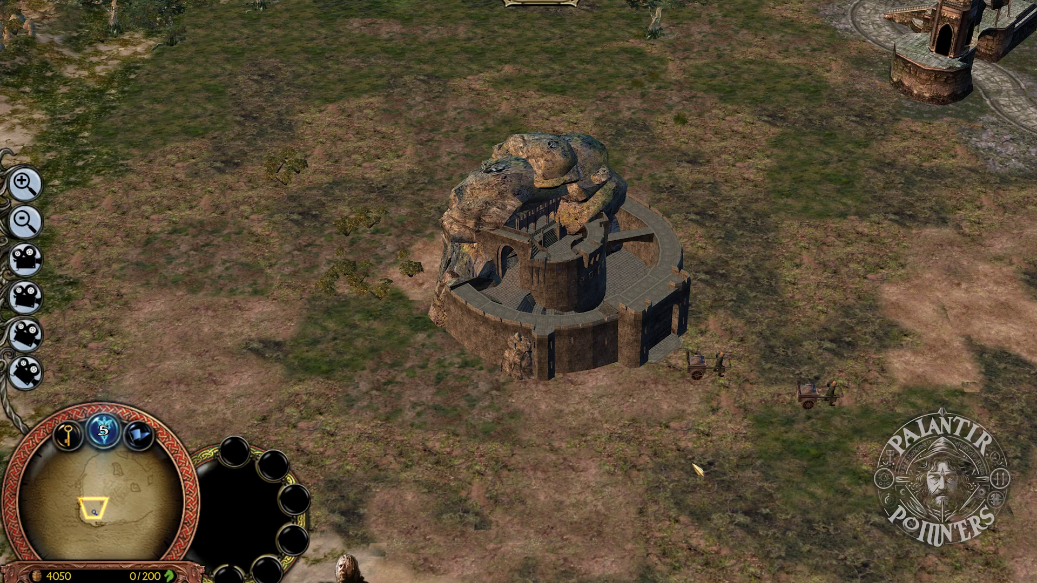
pyautogui.scroll(5, 696, 470)
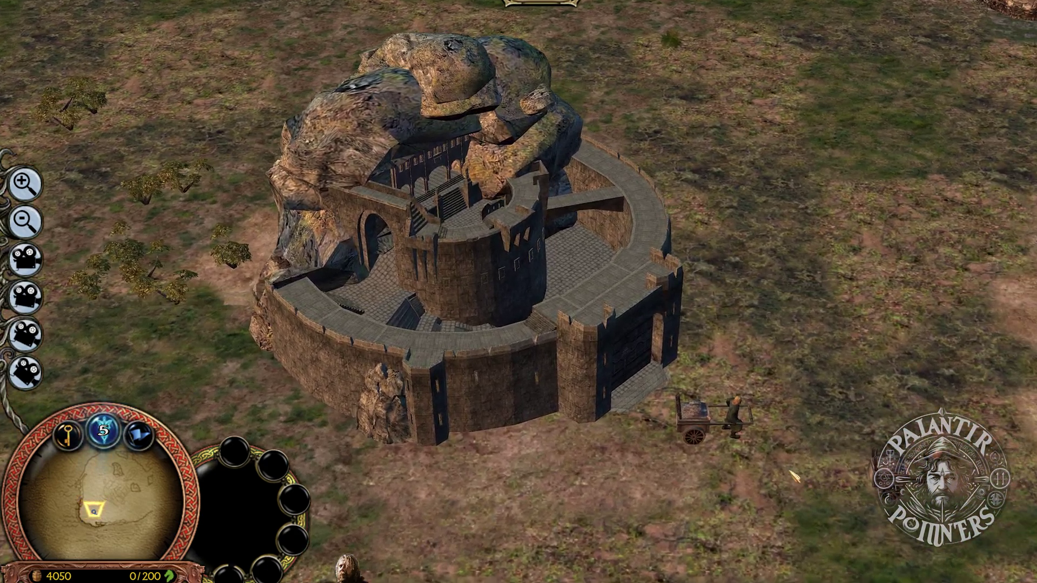
pyautogui.scroll(-3, 796, 475)
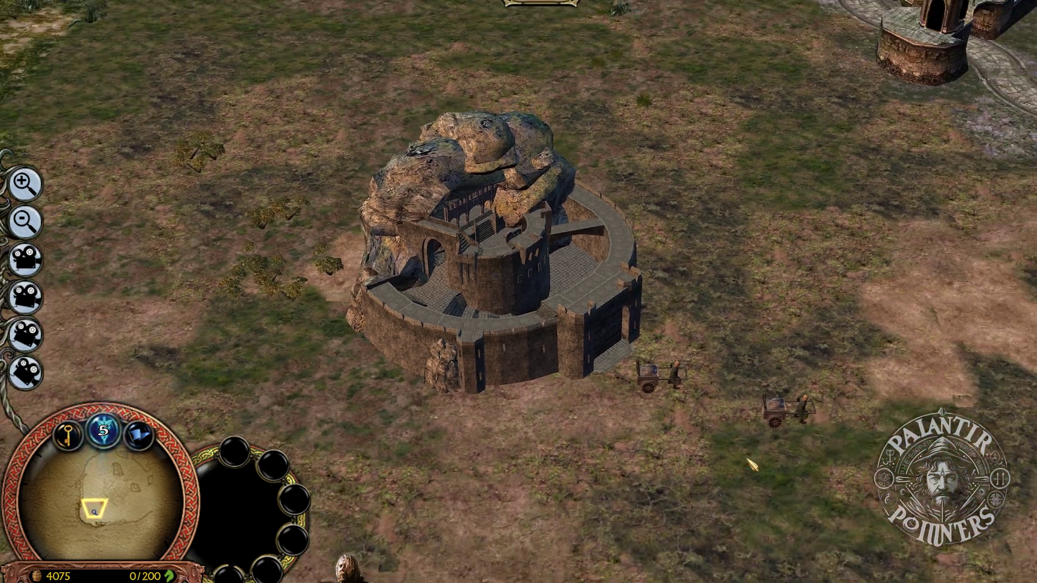
pyautogui.press('.')
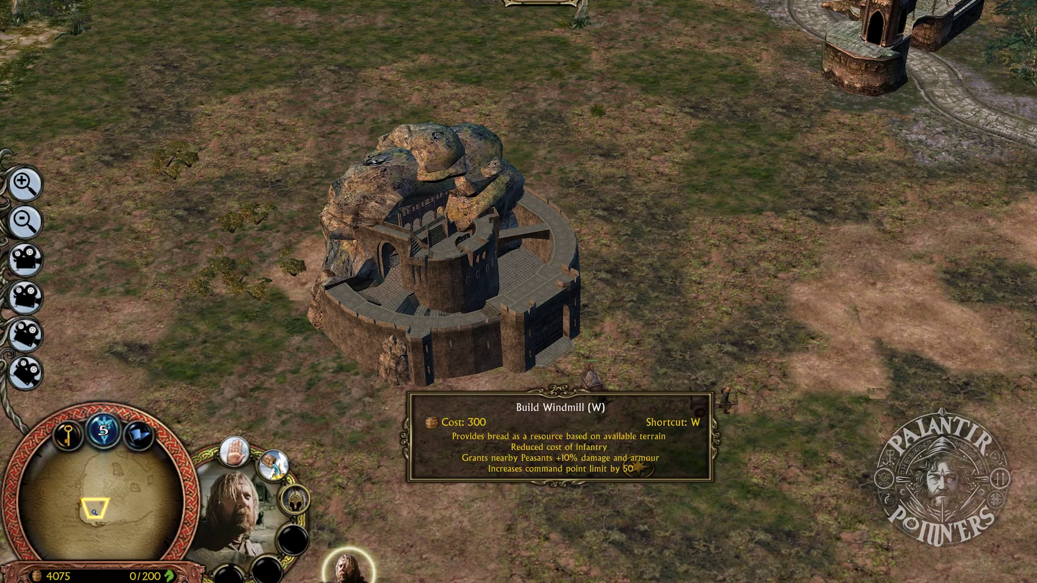
pyautogui.press('w')
pyautogui.click(925, 183)
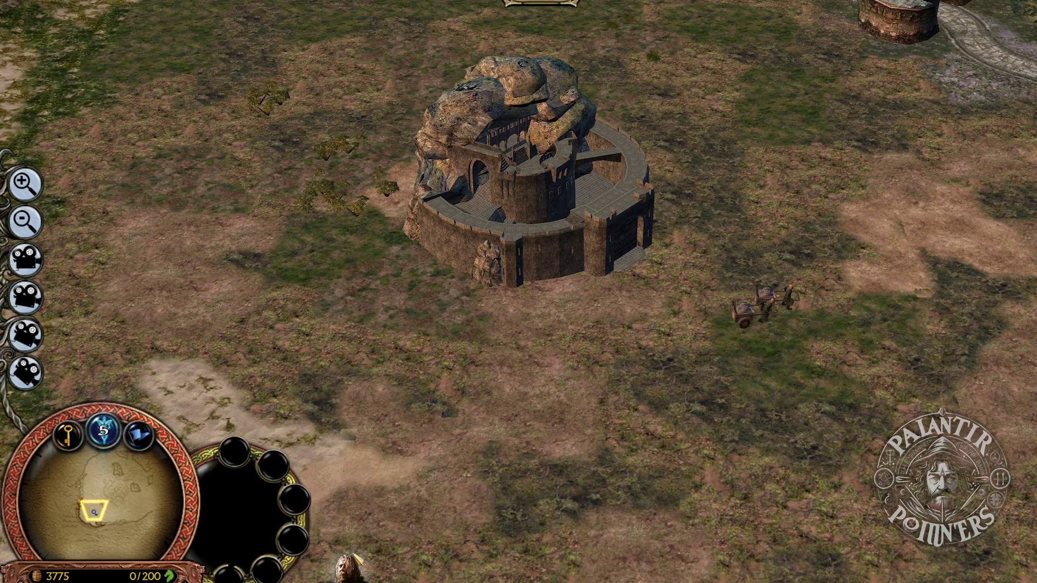
# - Buy the Somber Warning power for 5 points and cast it to summon an orc-body pile
pyautogui.click(103, 430)
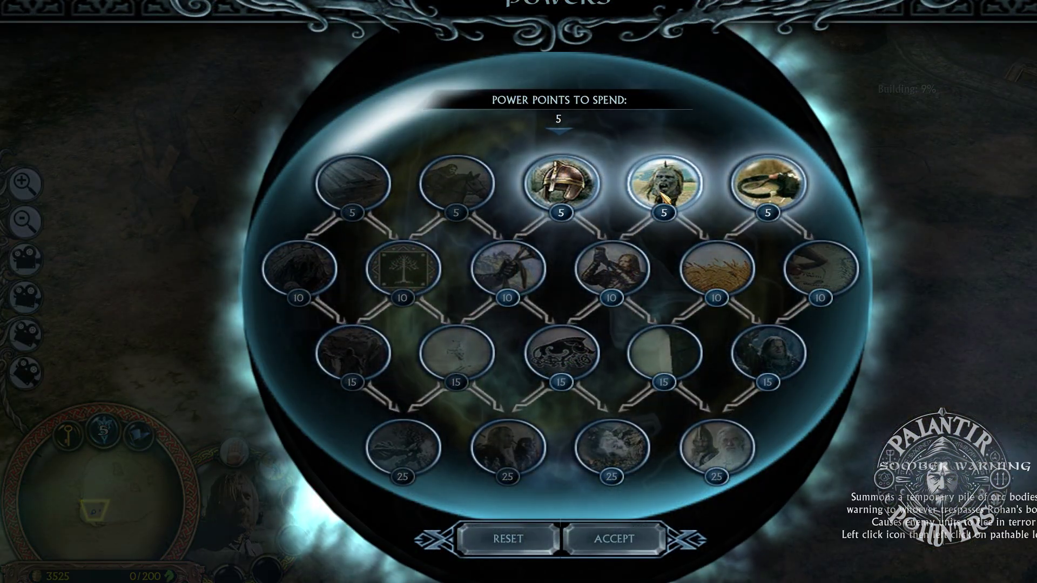
pyautogui.click(664, 187)
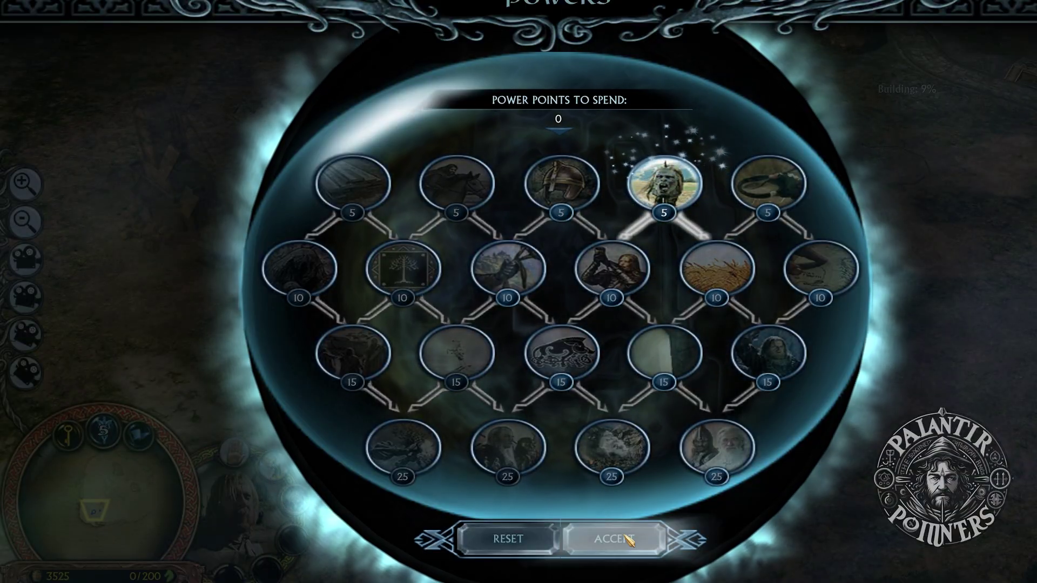
pyautogui.click(616, 538)
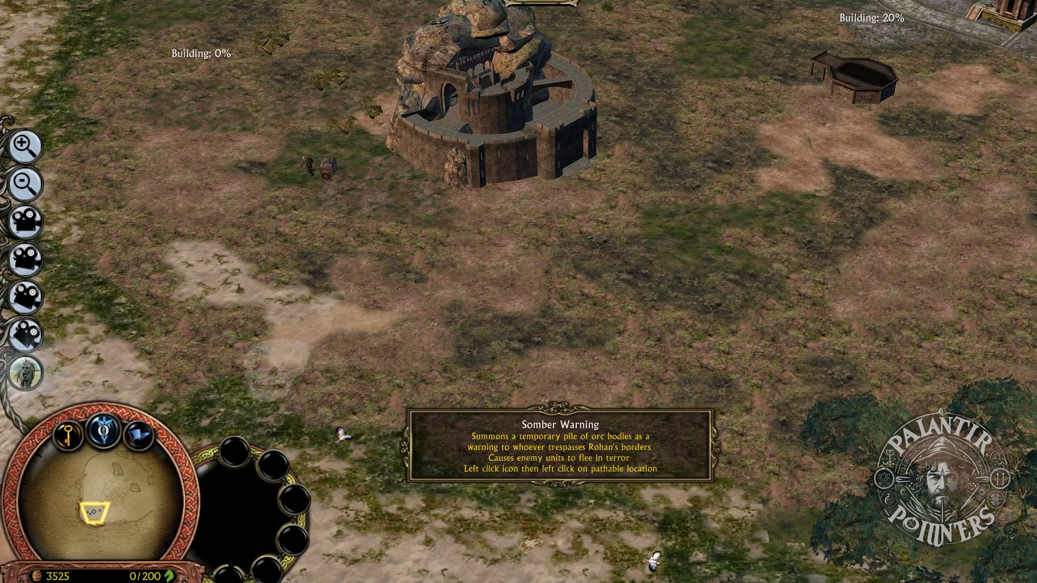
pyautogui.click(25, 372)
pyautogui.click(723, 345)
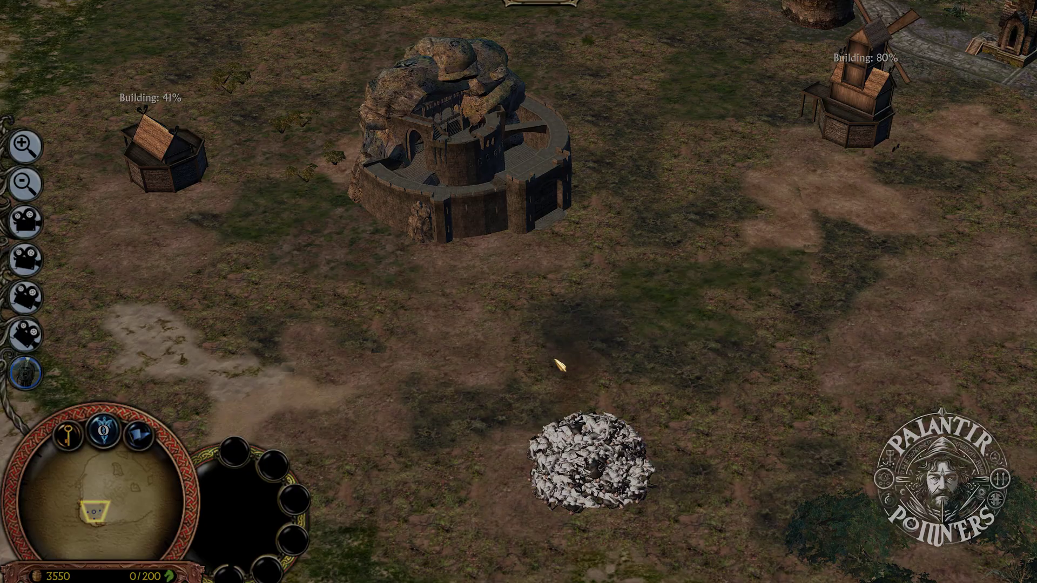
# - Exit the Harlindon match, quit to the desktop, and reposition the realms_launcher.7 folder
pyautogui.press('Escape')
pyautogui.click(488, 342)
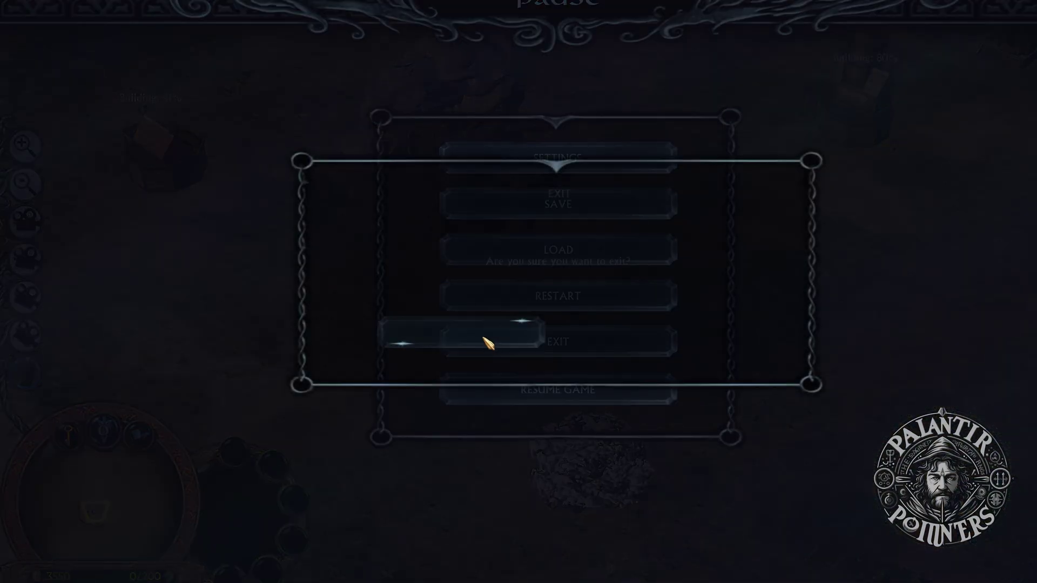
pyautogui.click(489, 340)
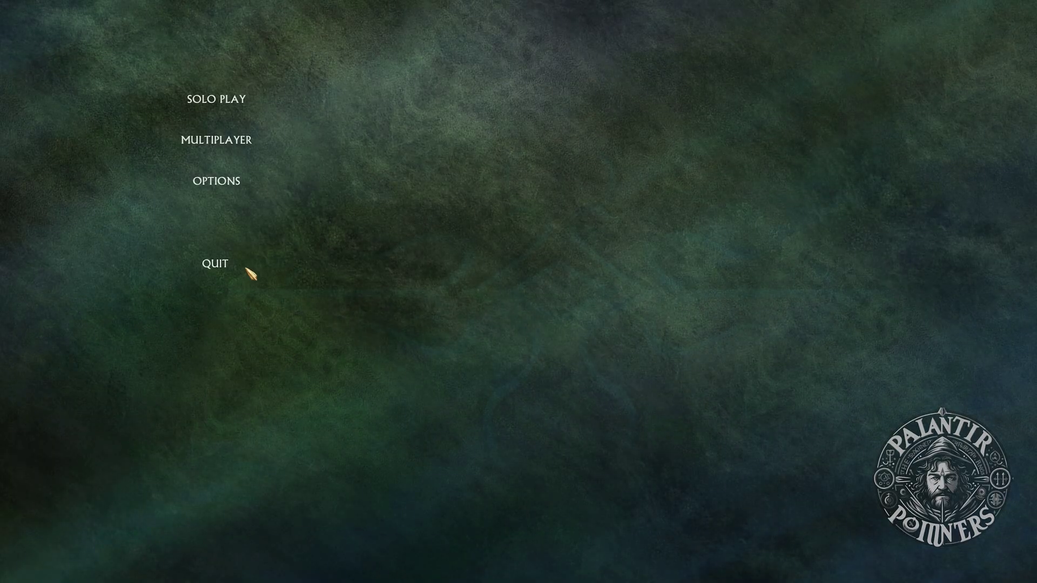
pyautogui.click(233, 264)
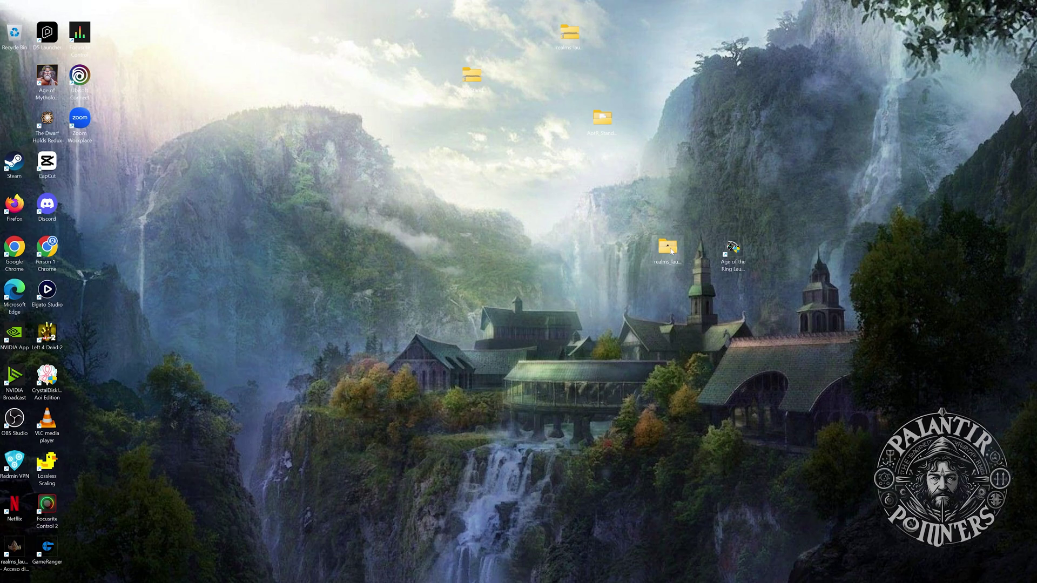
pyautogui.moveTo(672, 251); pyautogui.dragTo(493, 338)
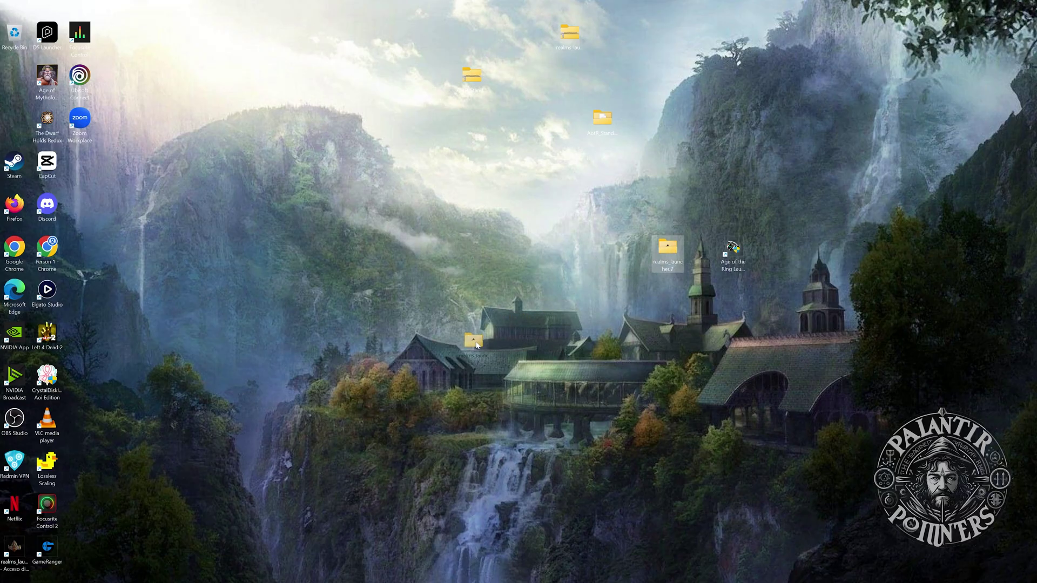